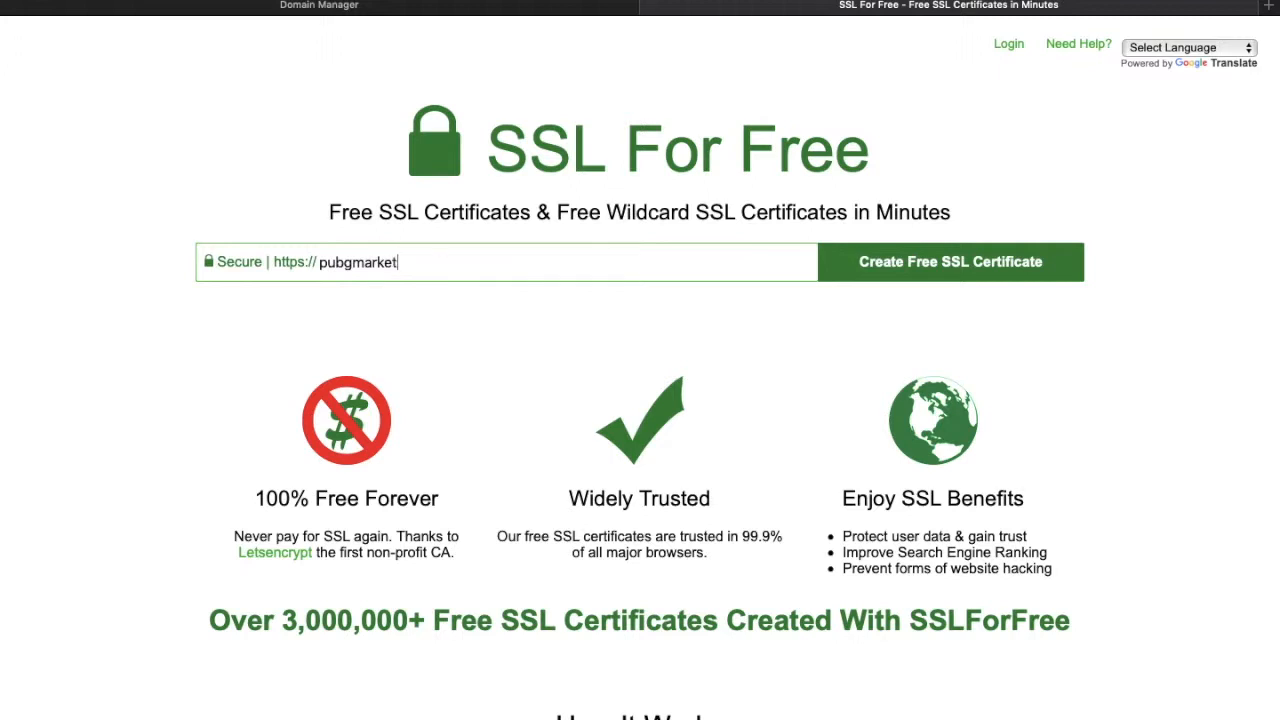
Request a free SSL certificate for the domain pubgmarketnp.com.
text(np.com)
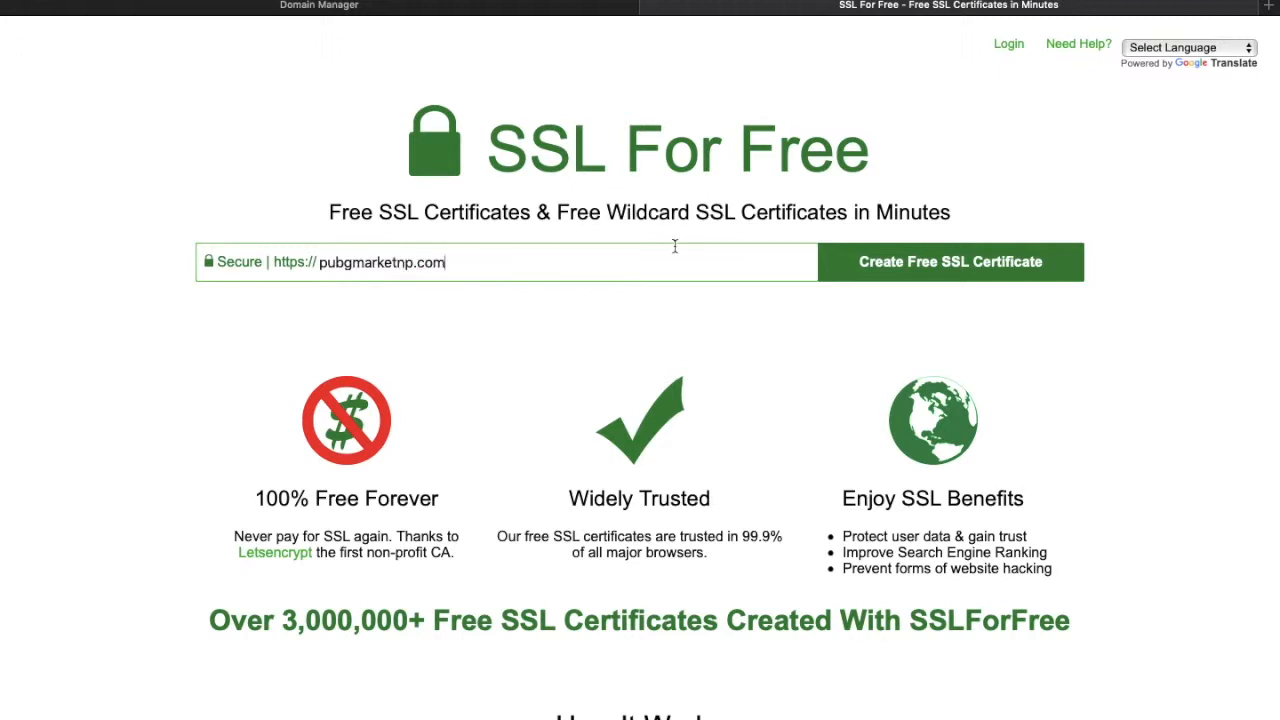
click(882, 261)
scroll(798, 338, down, 1)
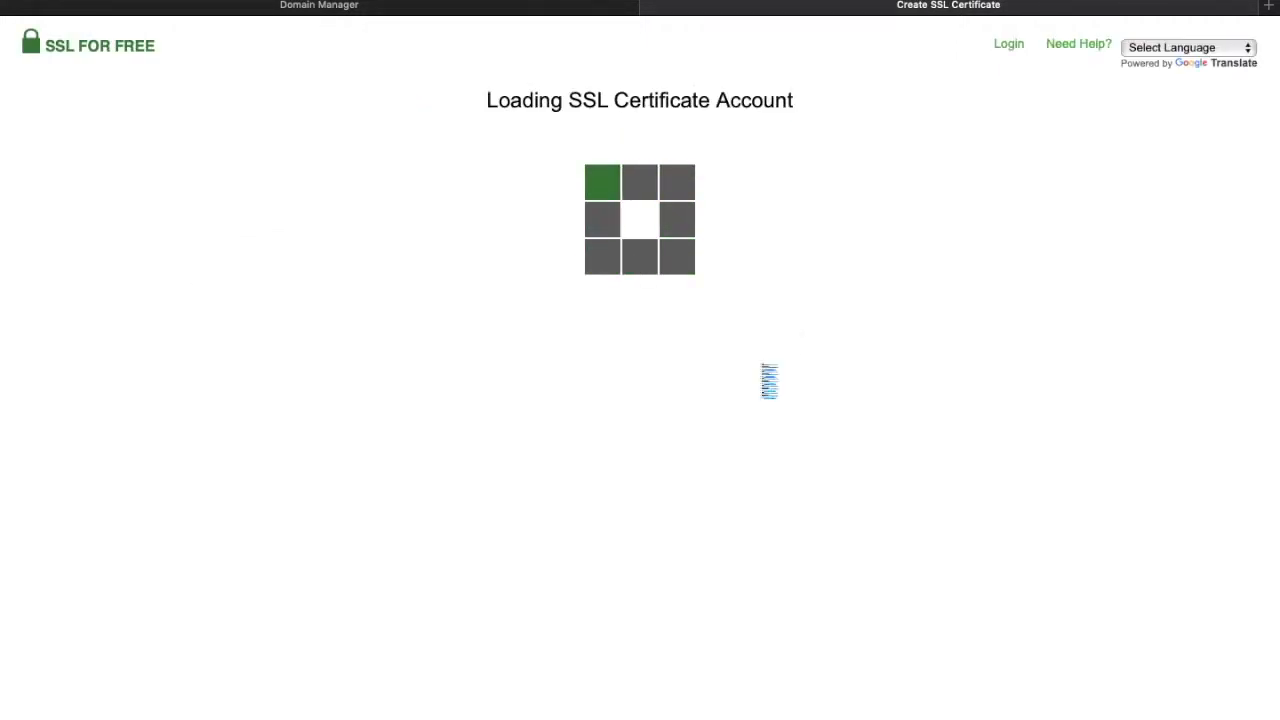
Choose Manual Verification (DNS) for the domain and generate the TXT records needed for verification.
mouse_move(796, 2)
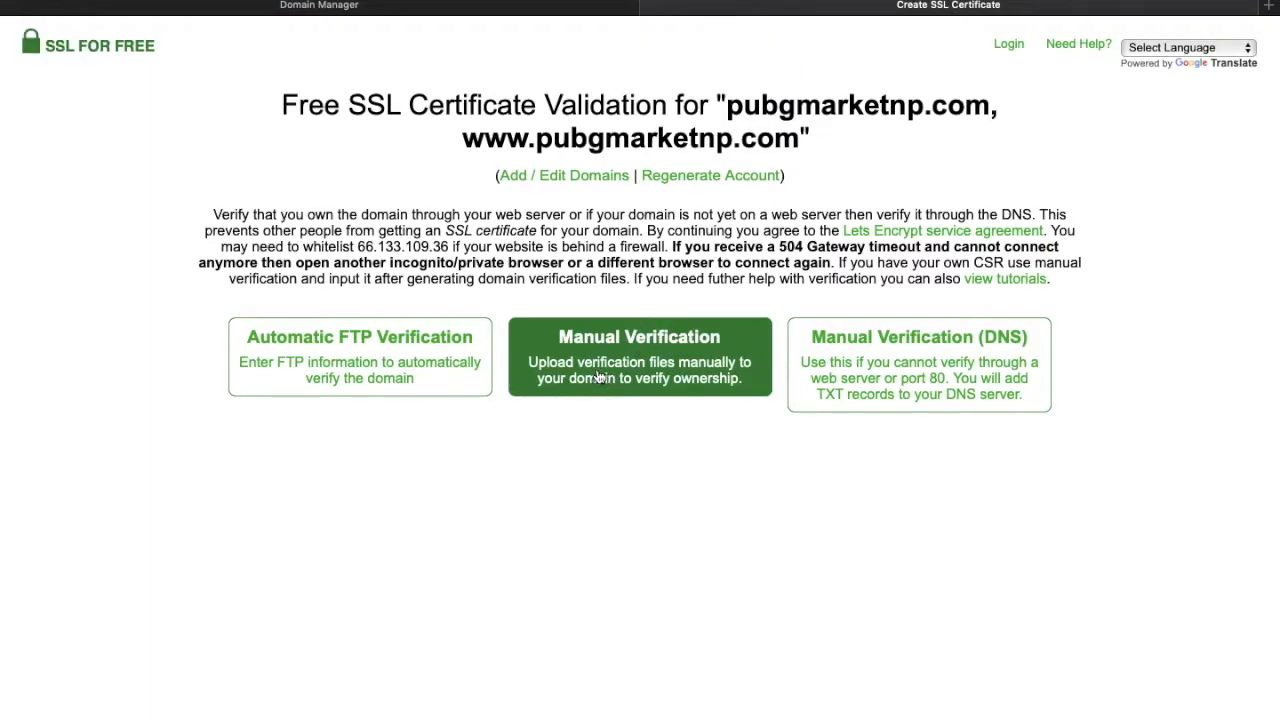
click(912, 384)
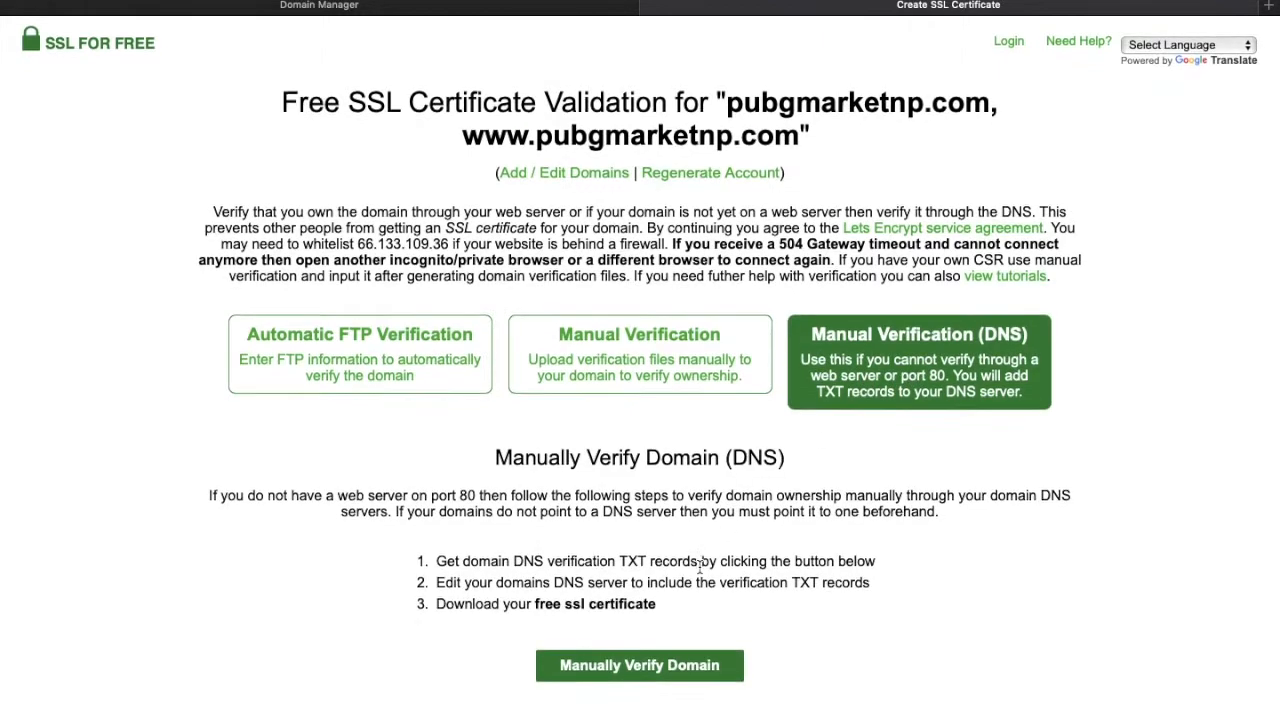
click(641, 666)
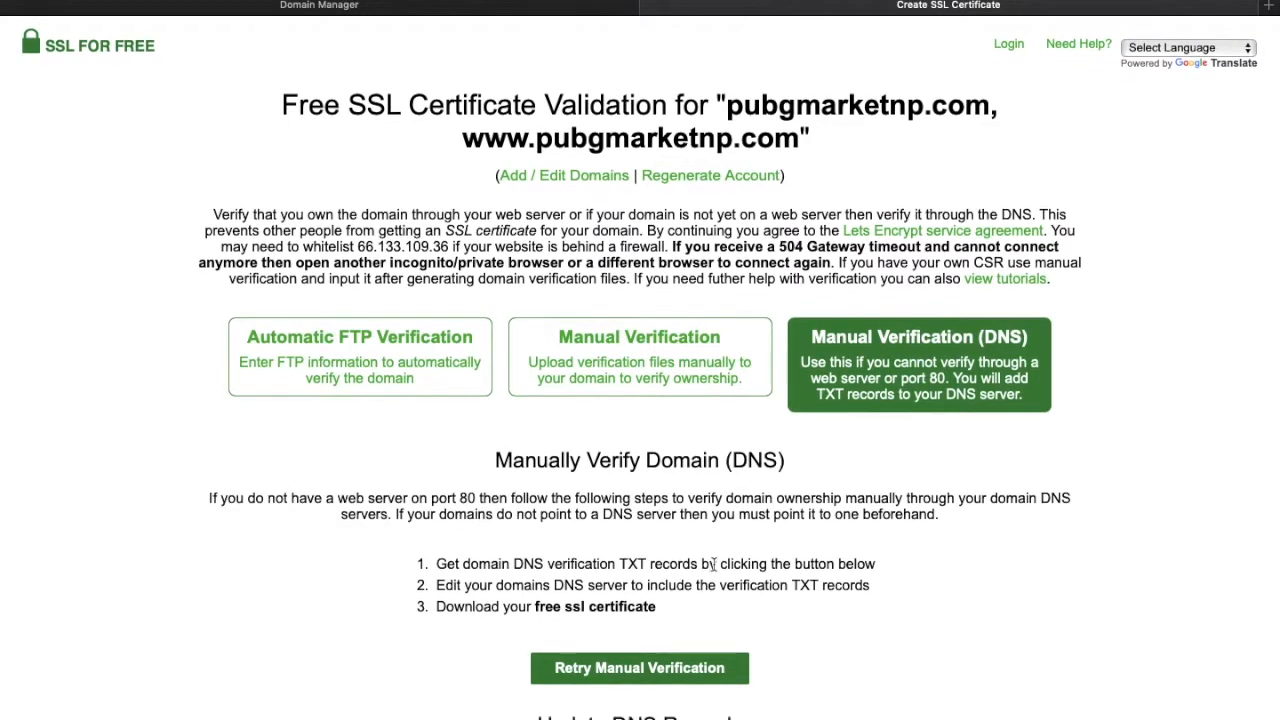
scroll(713, 563, down, 5)
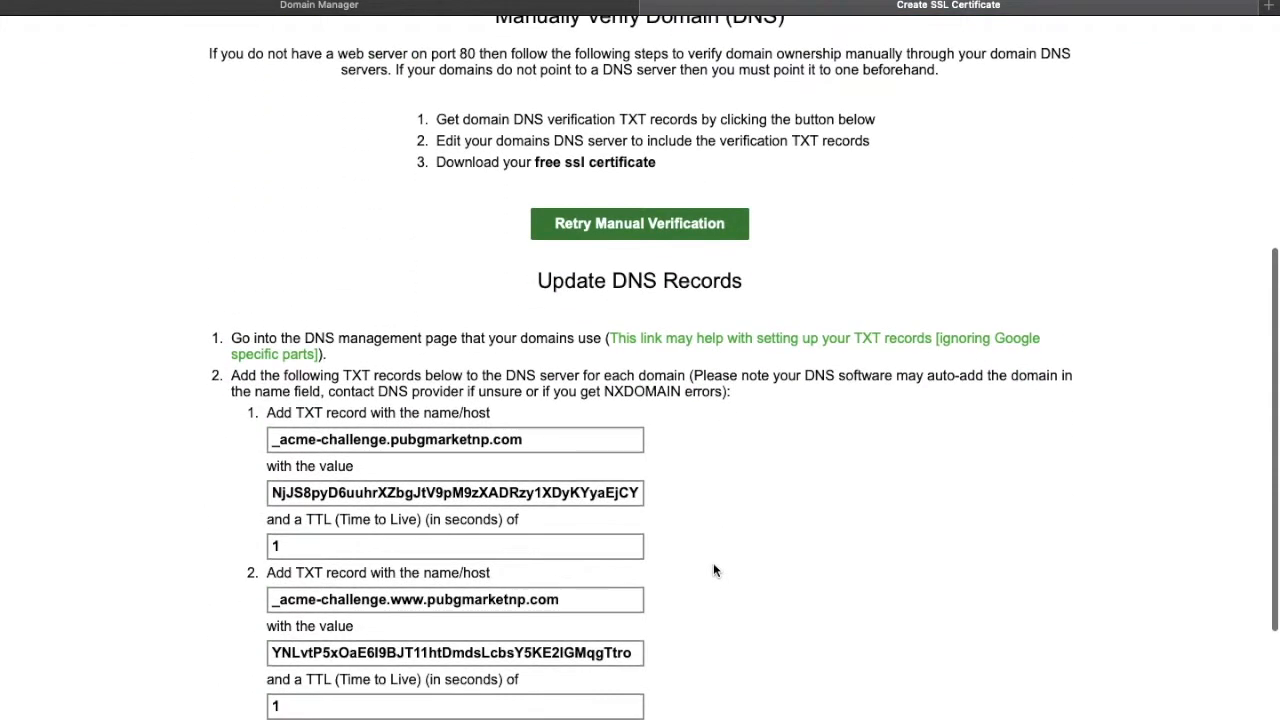
scroll(713, 570, down, 1)
Switch to Domain Manager and start a new DNS record of type TXT.
scroll(713, 570, down, 1)
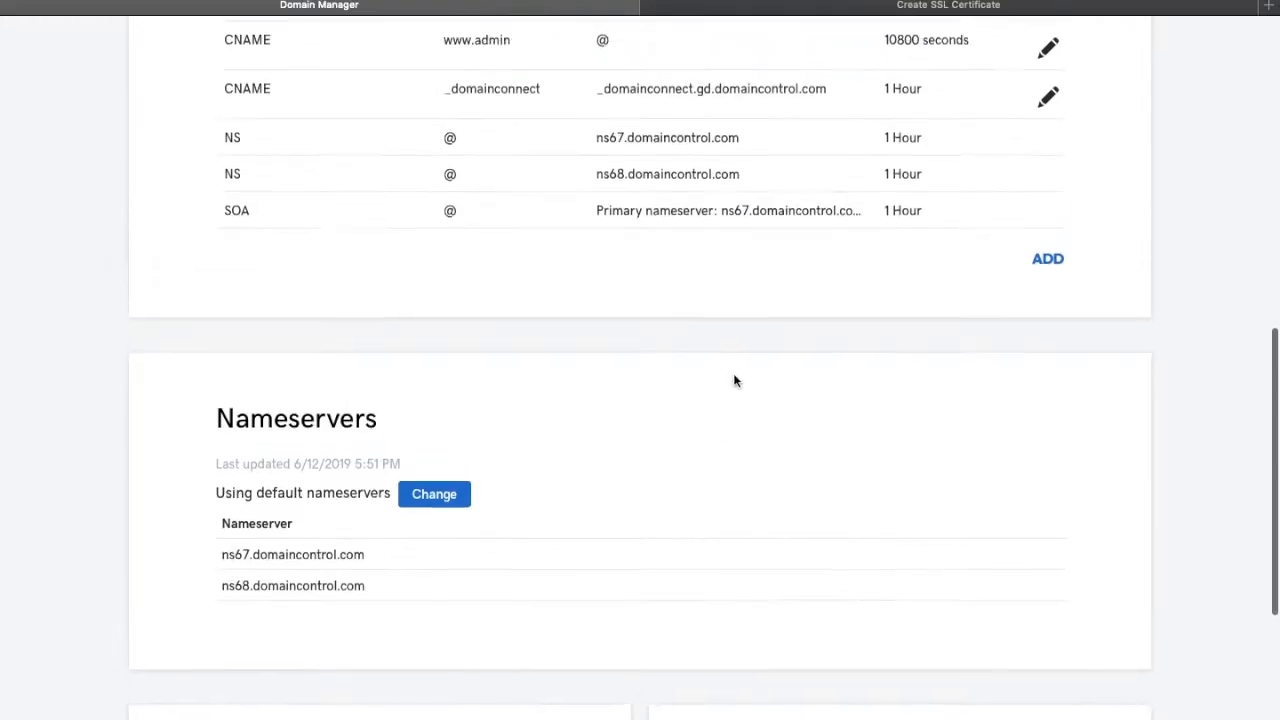
scroll(733, 373, up, 2)
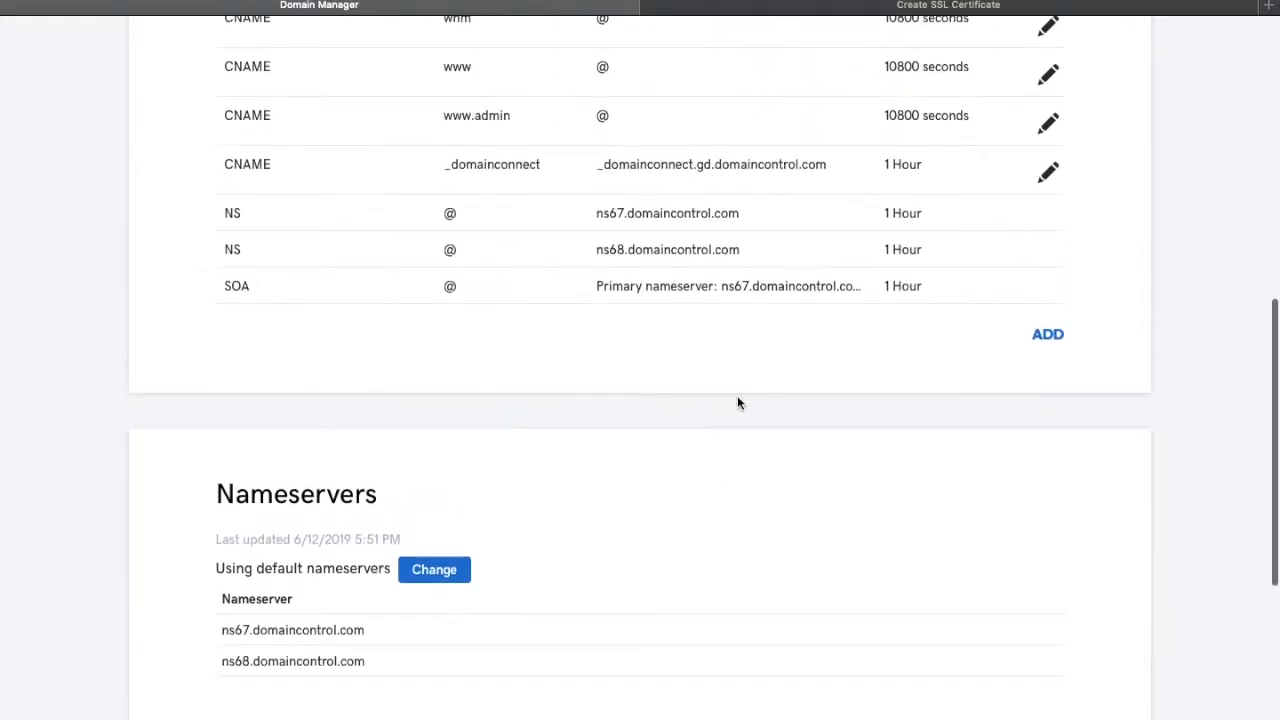
click(1036, 339)
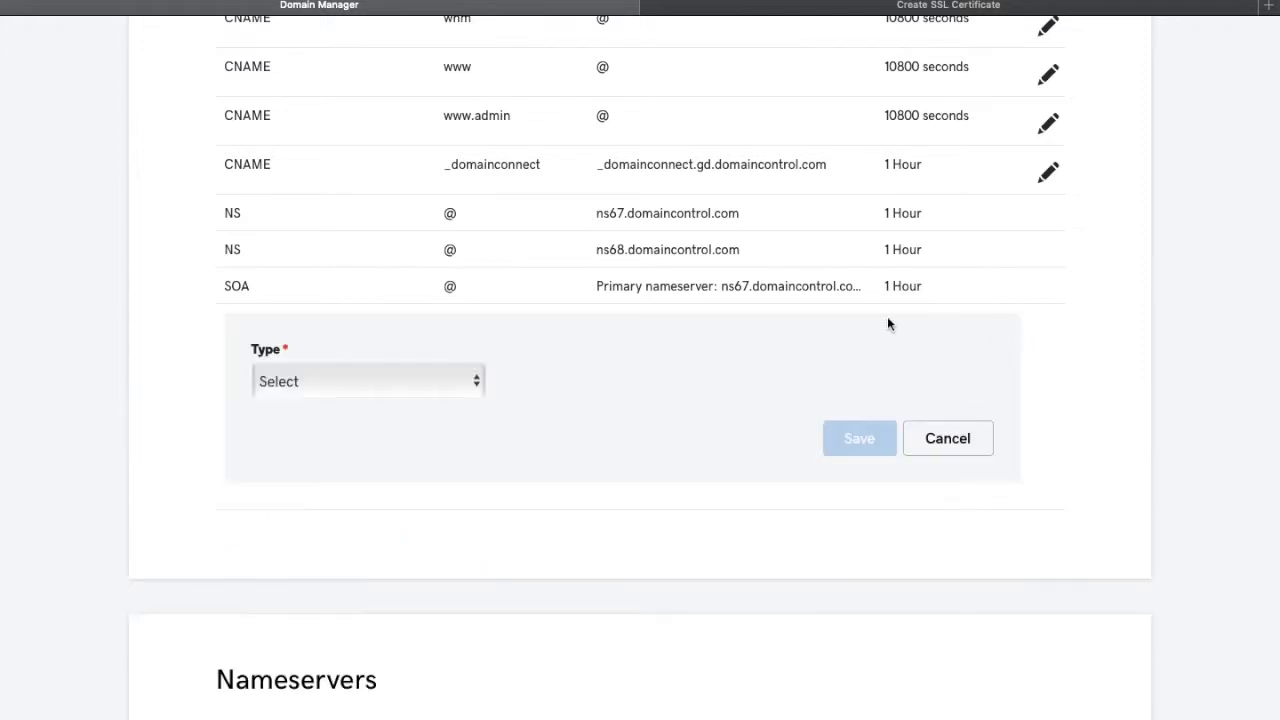
click(414, 375)
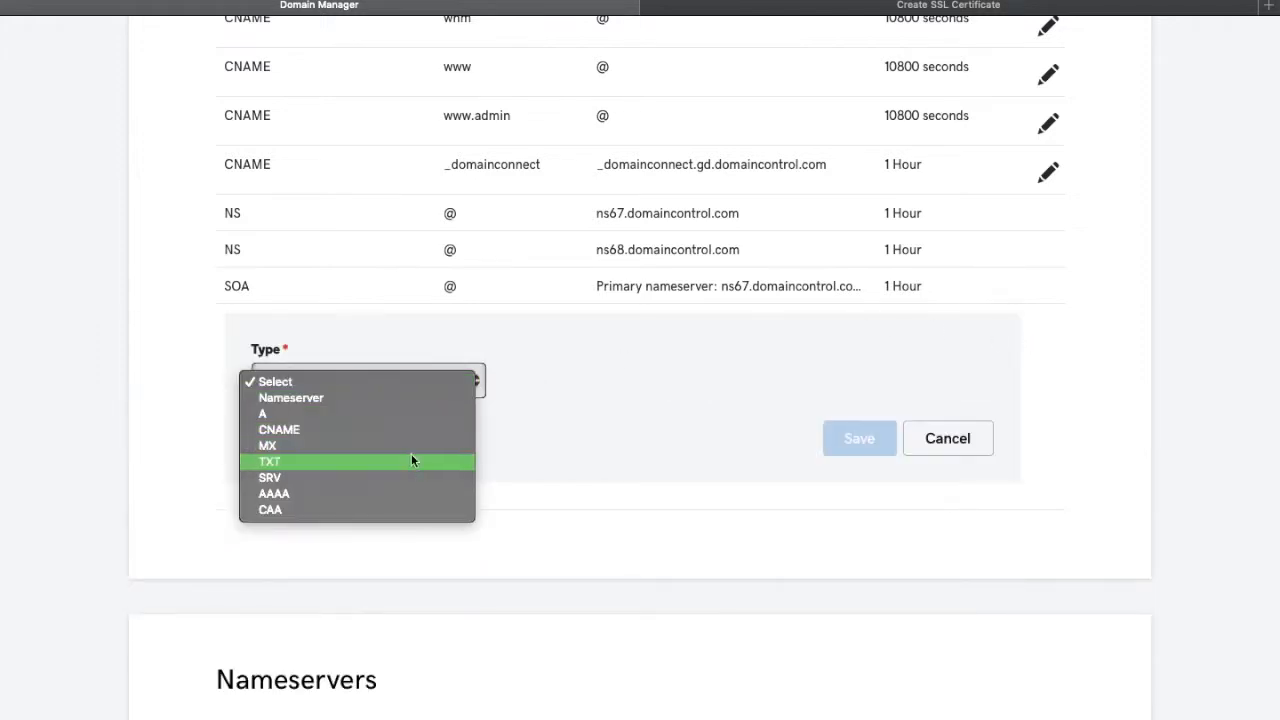
click(412, 457)
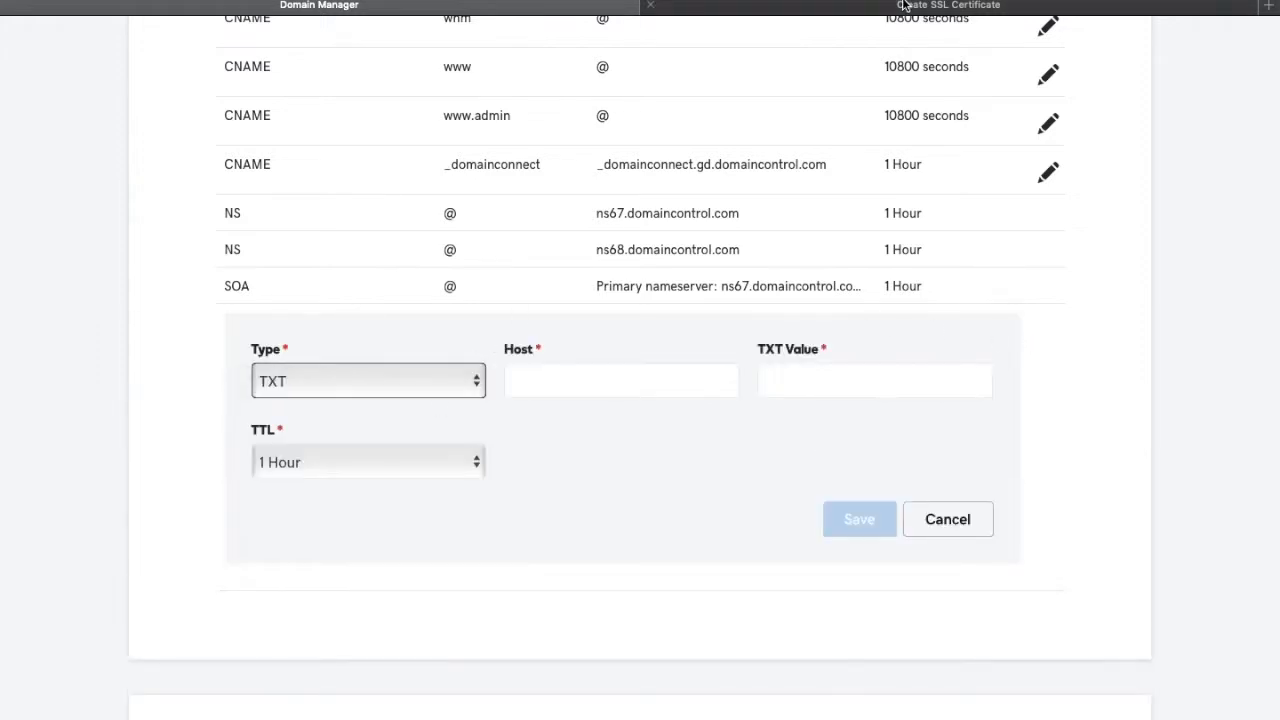
Copy the first record's host prefix from the certificate page and enter _acme-challenge as the TXT record's host.
click(903, 5)
scroll(566, 425, down, 1)
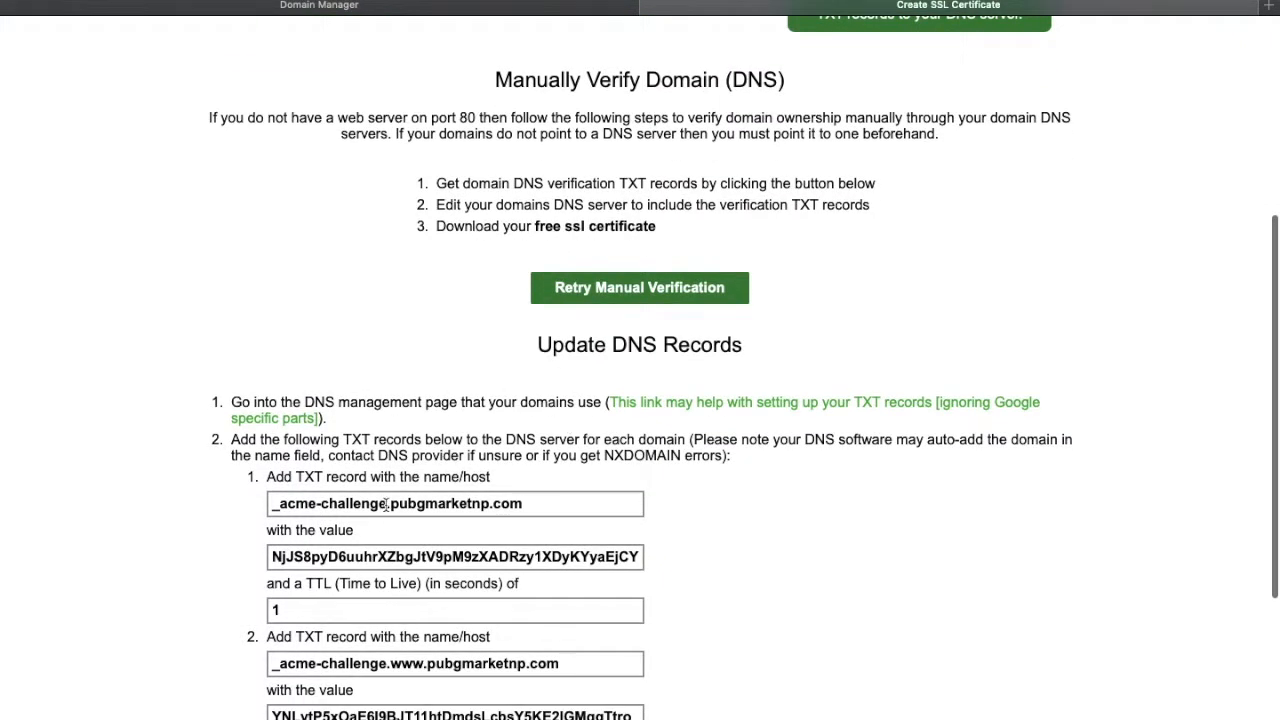
drag(386, 505, 245, 486)
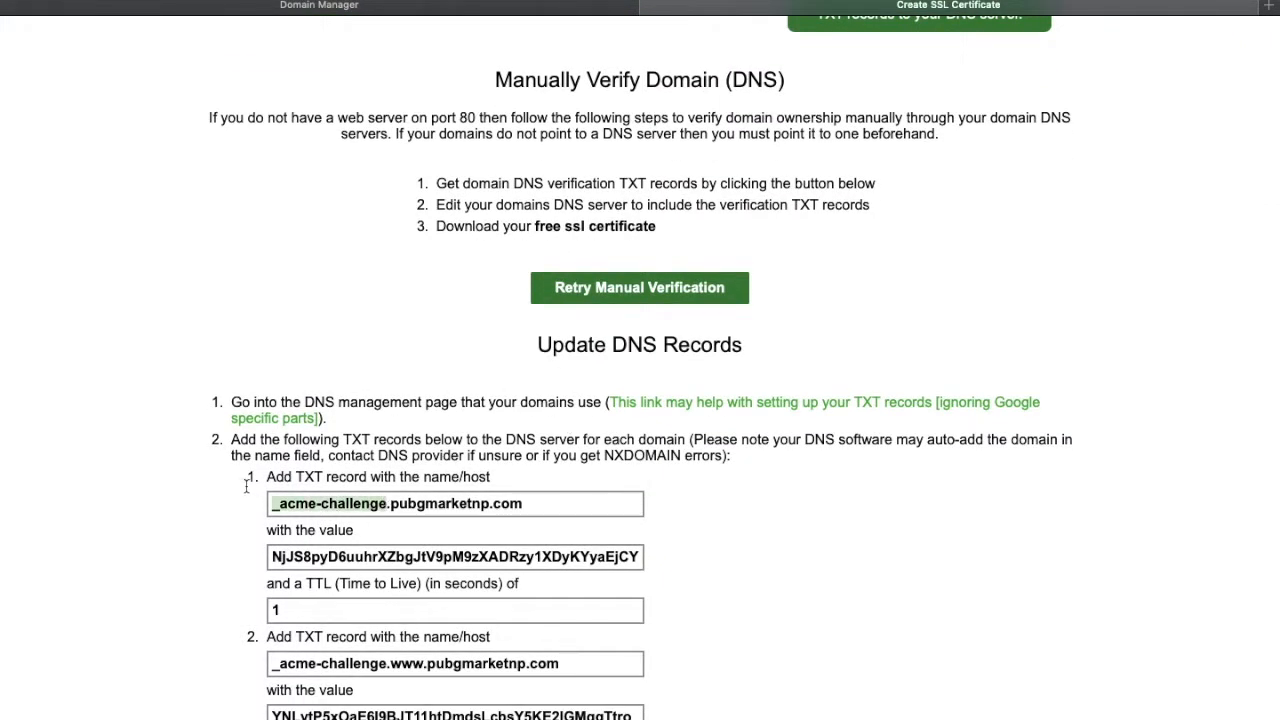
click(576, 6)
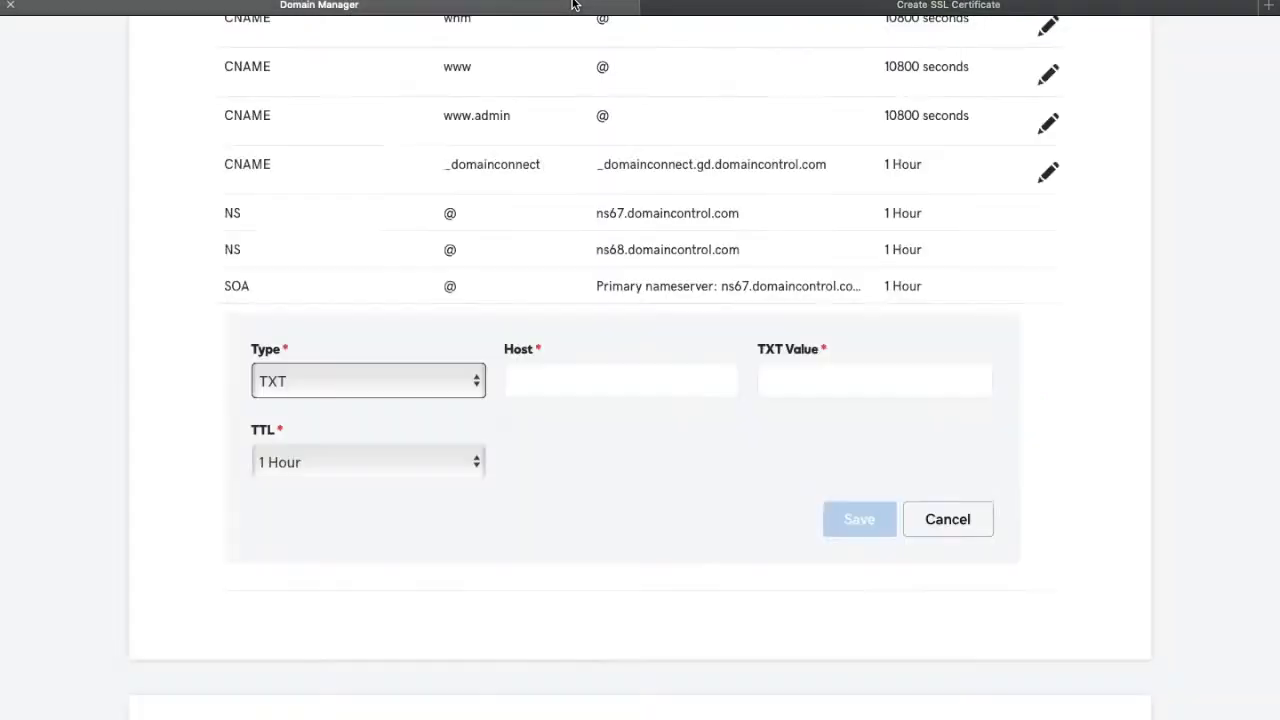
click(625, 381)
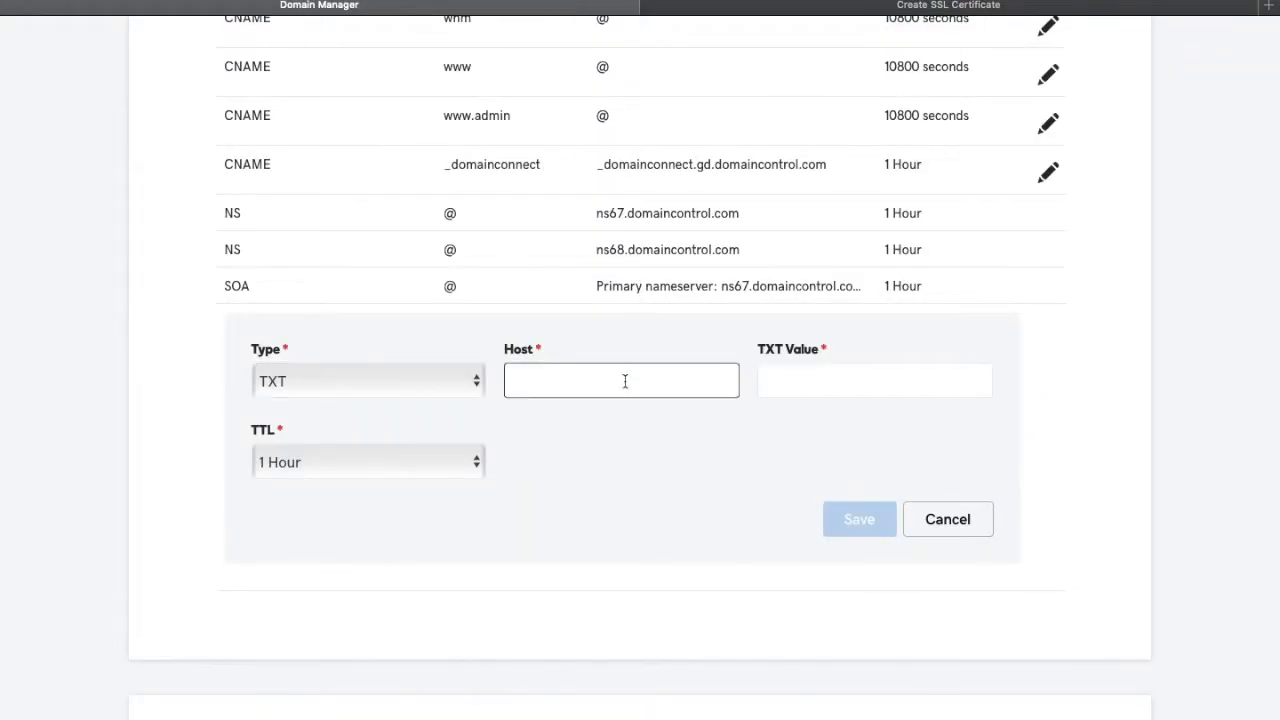
text(_acme-challenge)
Copy the first record's verification value from the certificate page into the TXT Value field of the new DNS record.
click(997, 6)
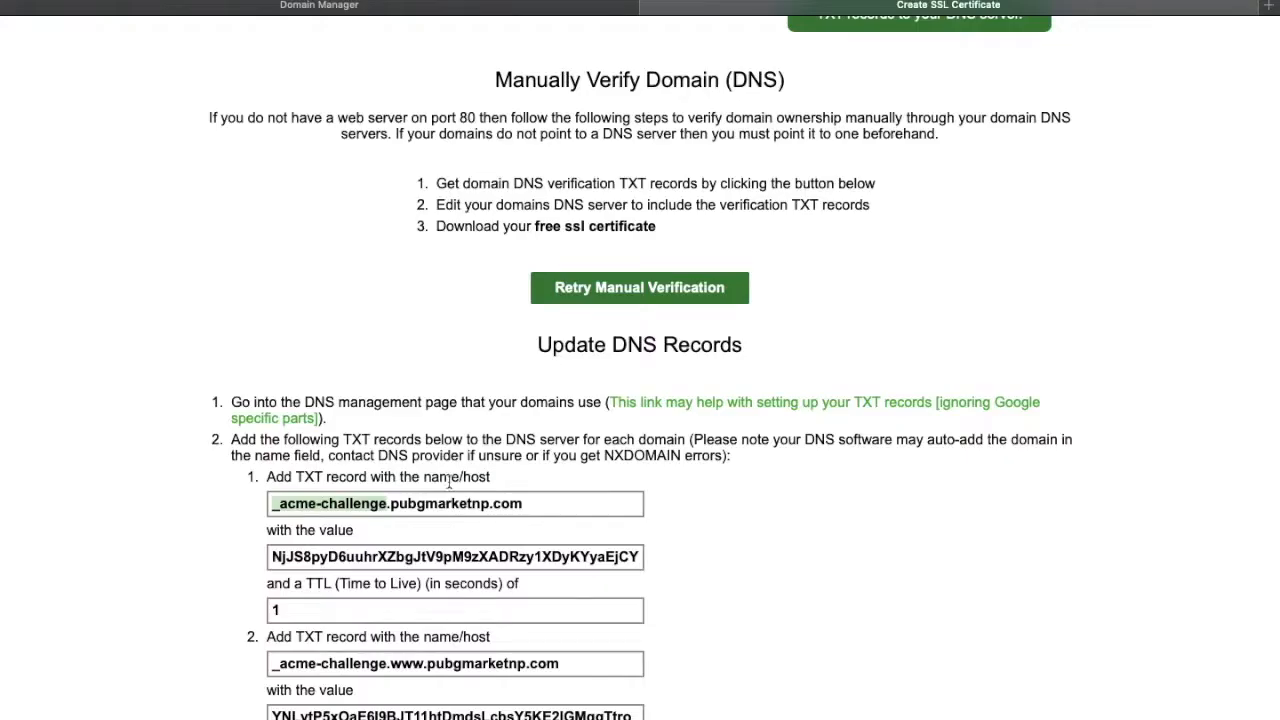
double_click(434, 558)
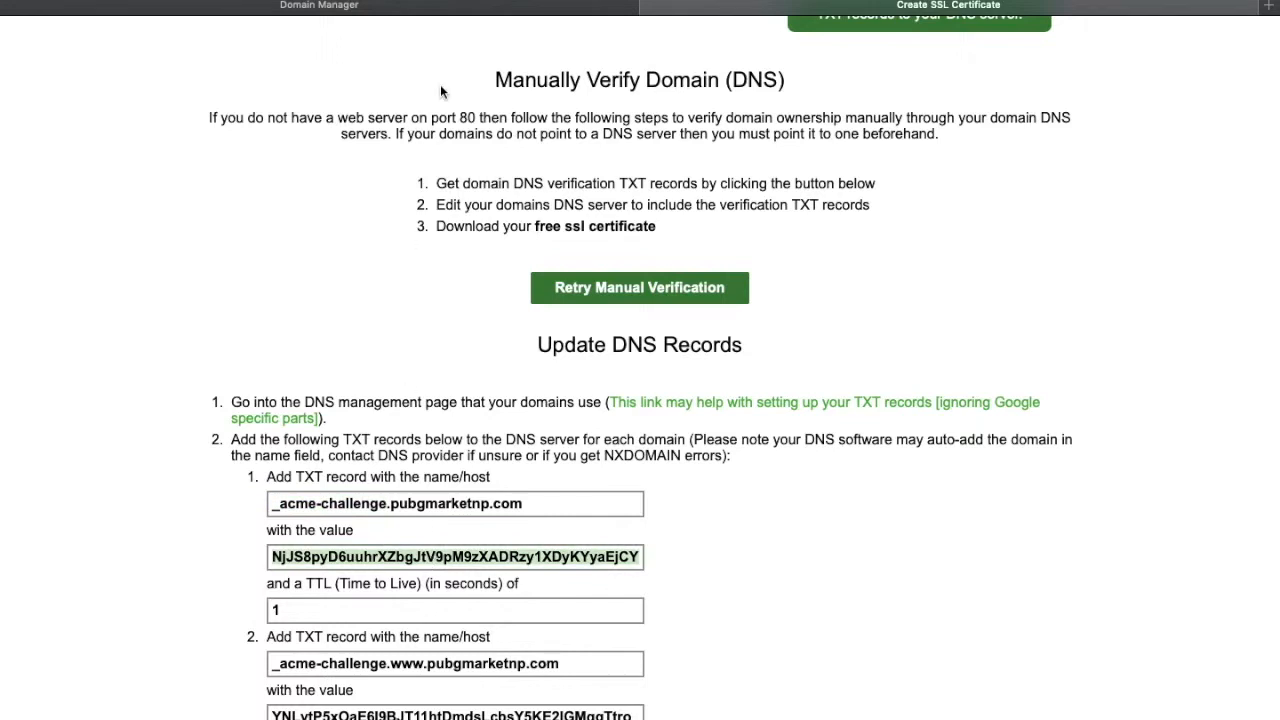
click(484, 8)
click(791, 383)
key(super+v)
Set a custom TTL of 600 seconds for the _acme-challenge TXT record and save it.
click(389, 464)
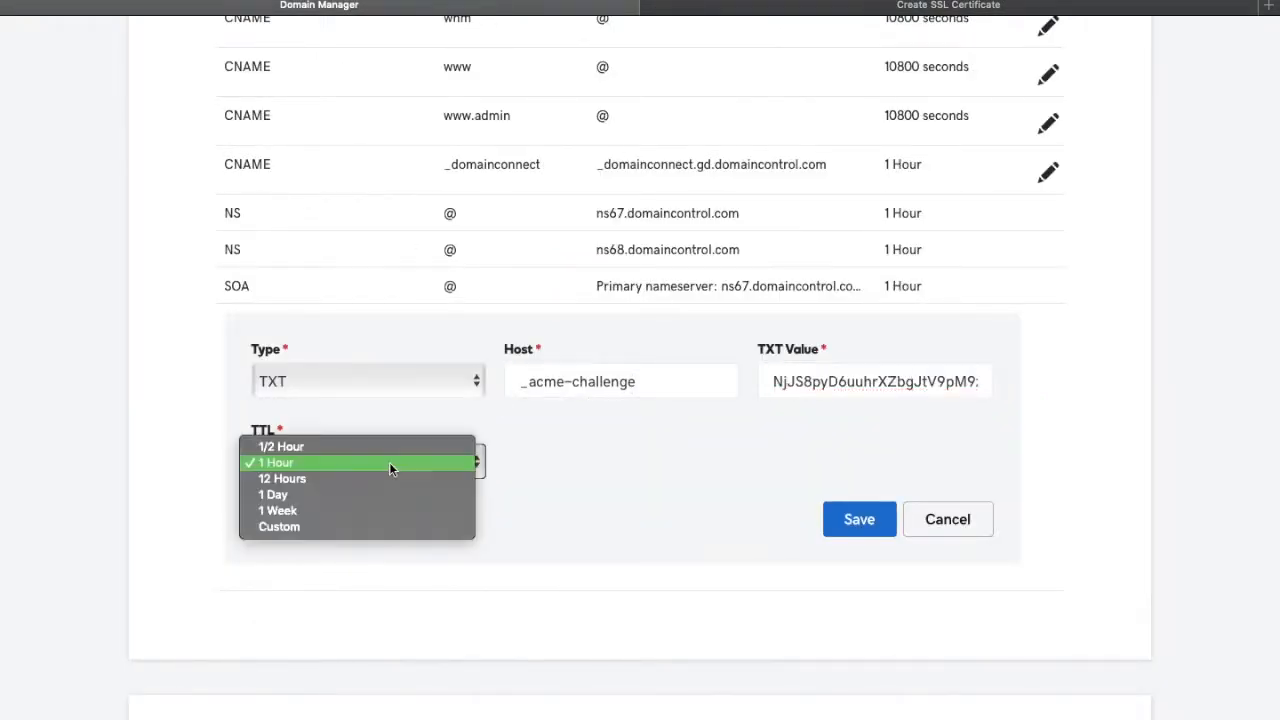
click(379, 524)
click(527, 465)
key(BackSpace)
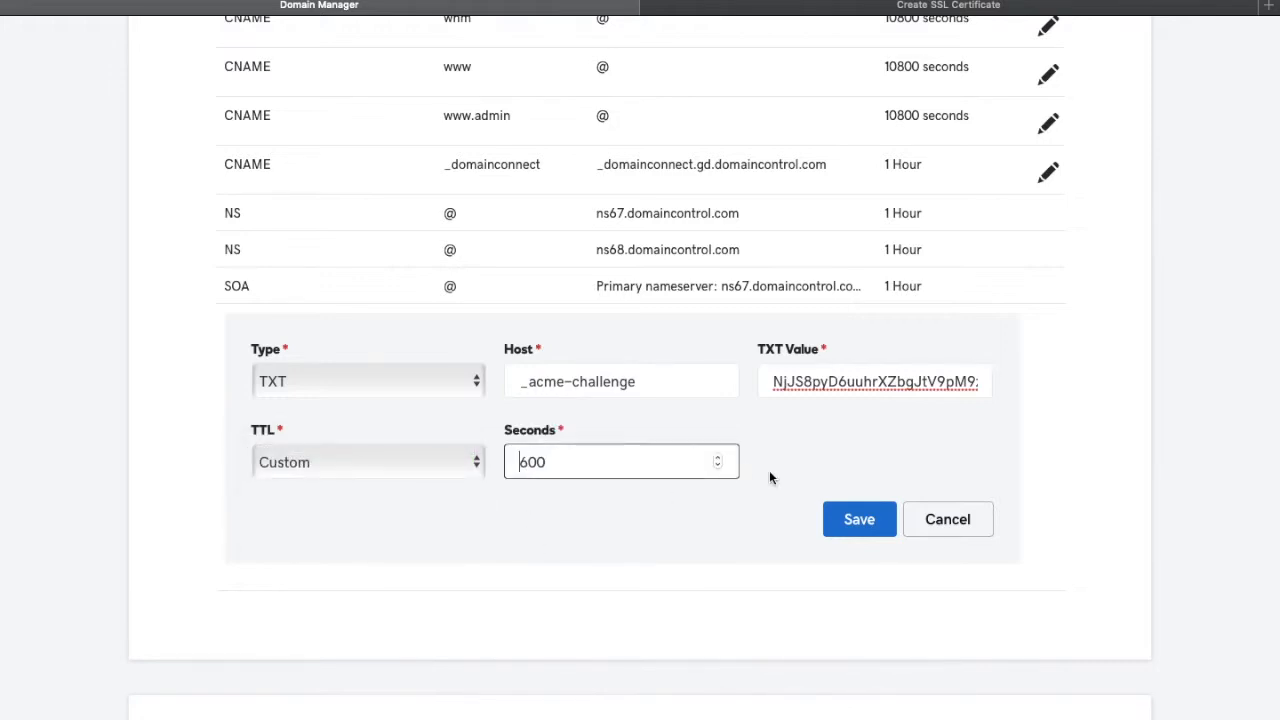
click(854, 517)
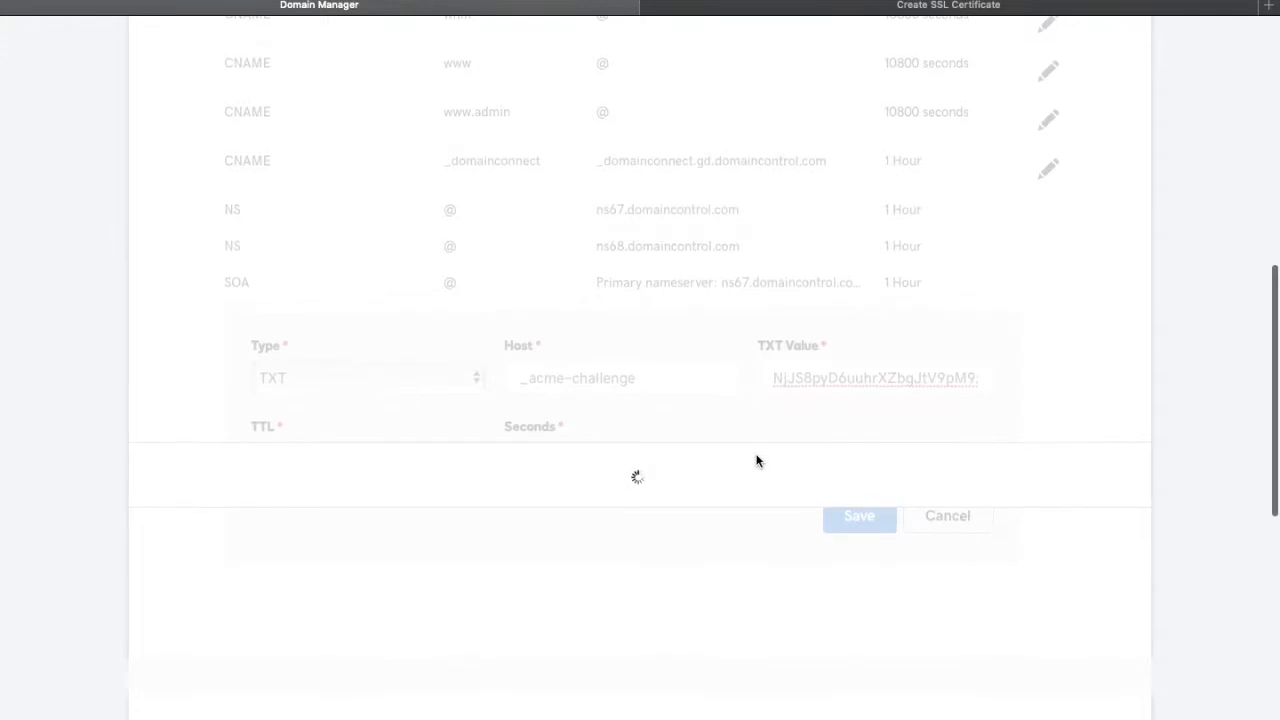
Start a second DNS record of type TXT, ready for its host name.
scroll(757, 461, down, 1)
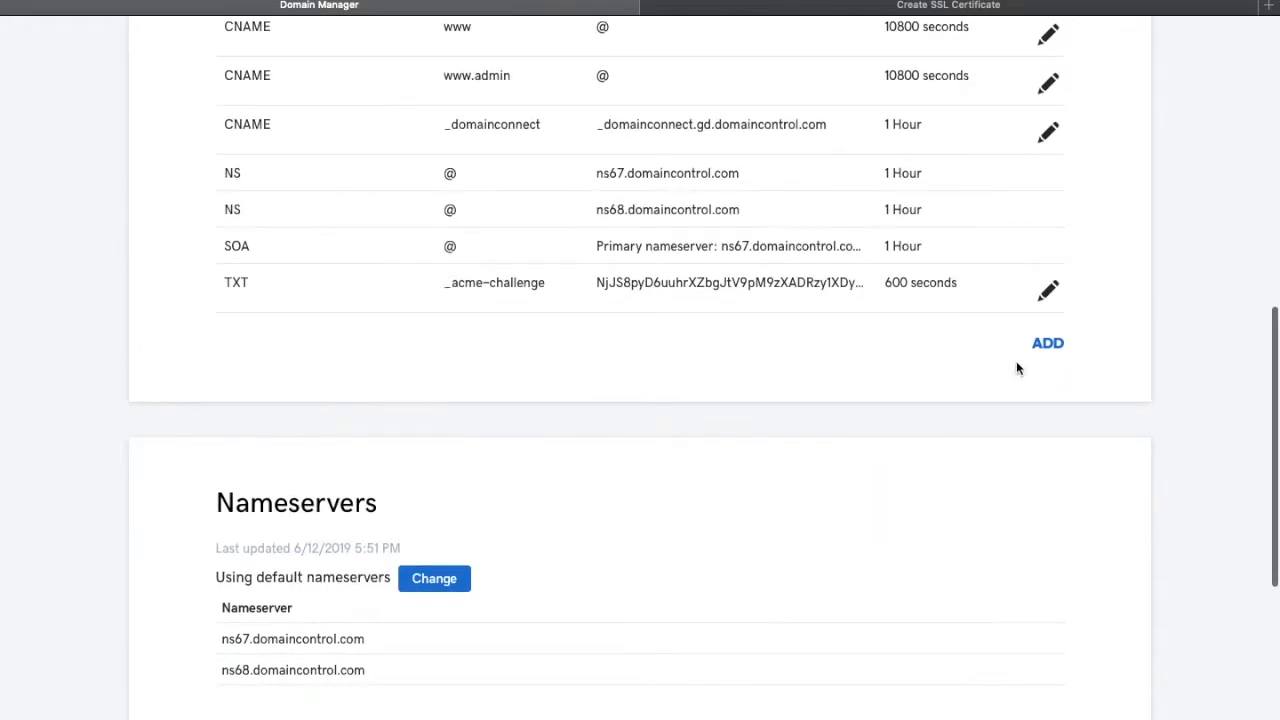
click(1044, 344)
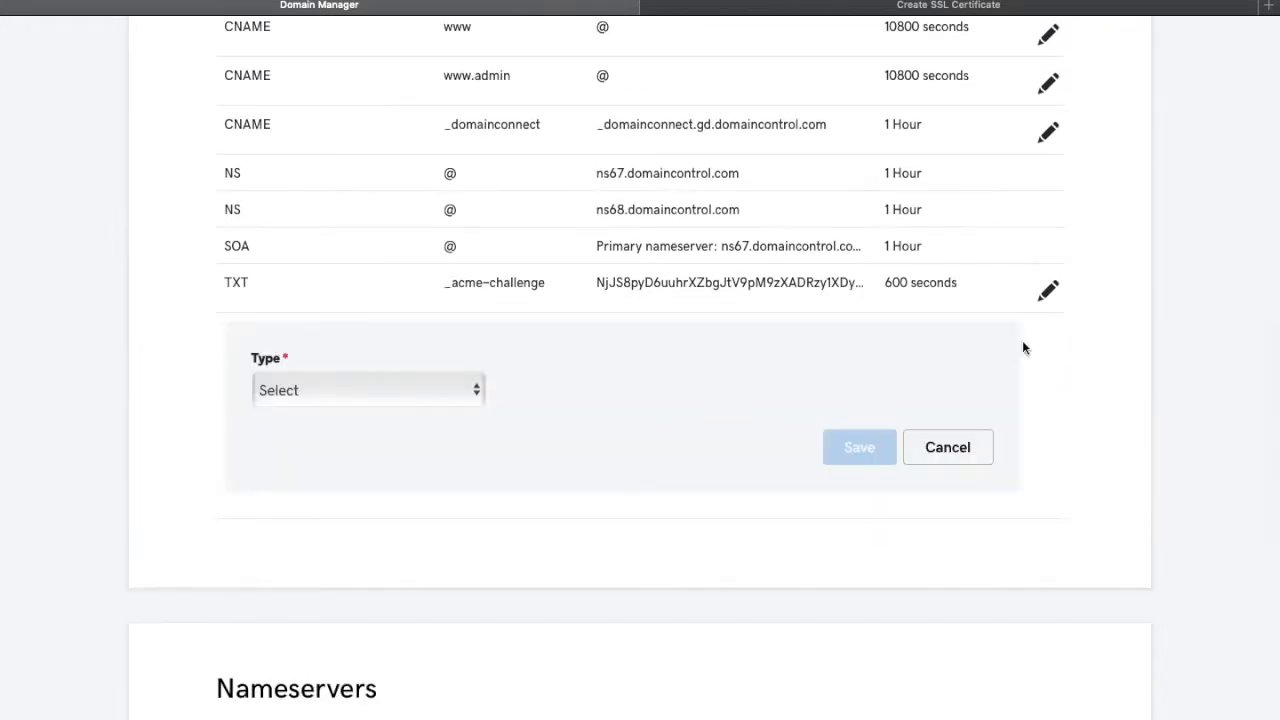
click(460, 396)
click(457, 472)
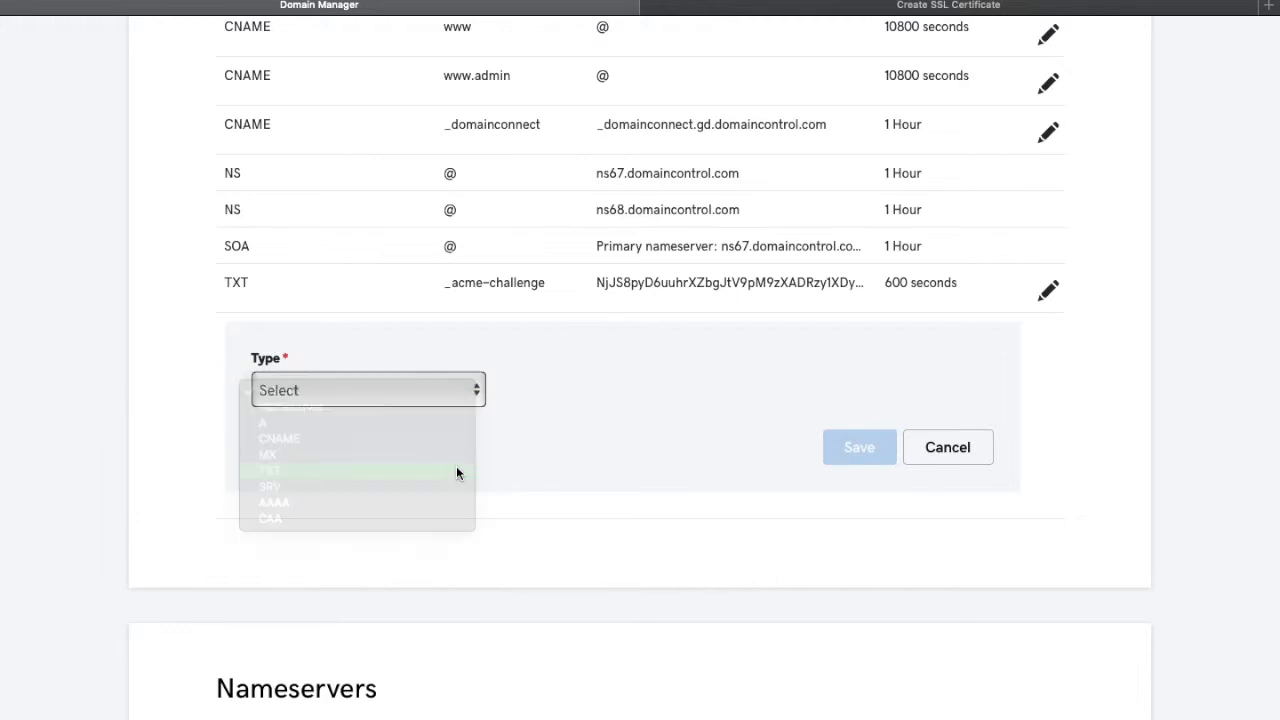
click(629, 386)
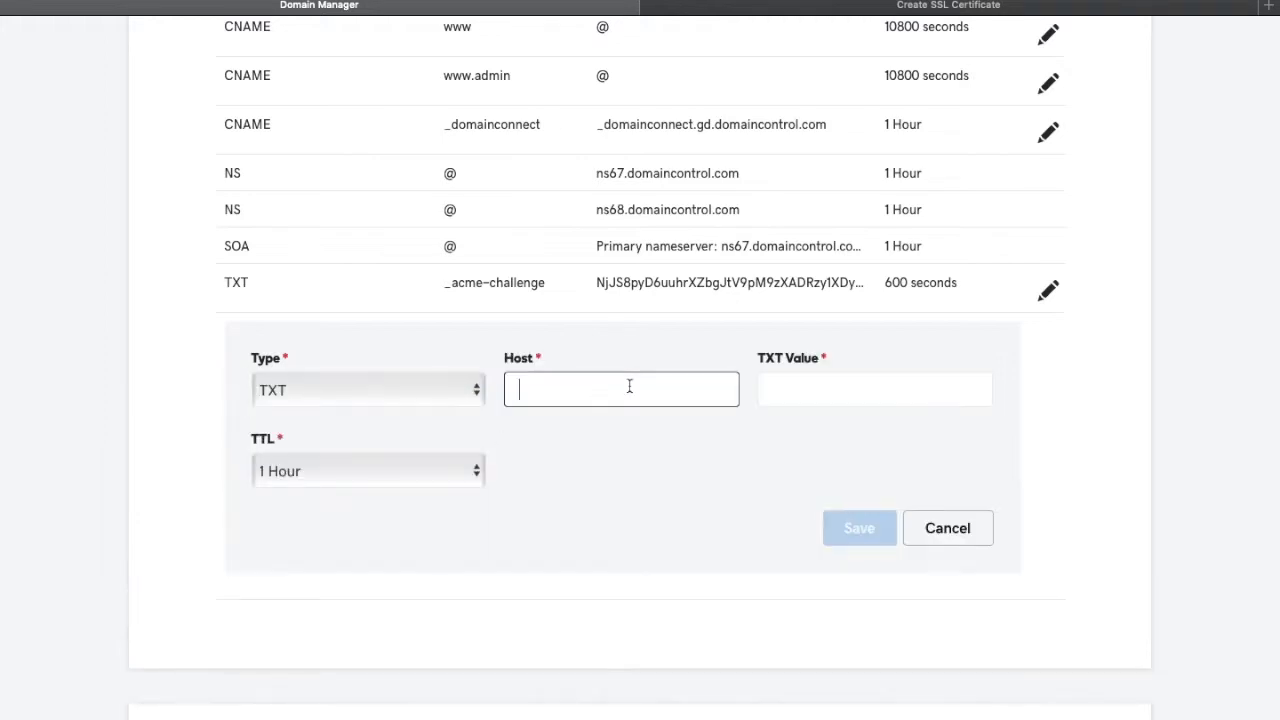
Copy the second record's host prefix from the certificate page and enter _acme-challenge.www as the new record's host.
click(913, 8)
scroll(420, 425, down, 3)
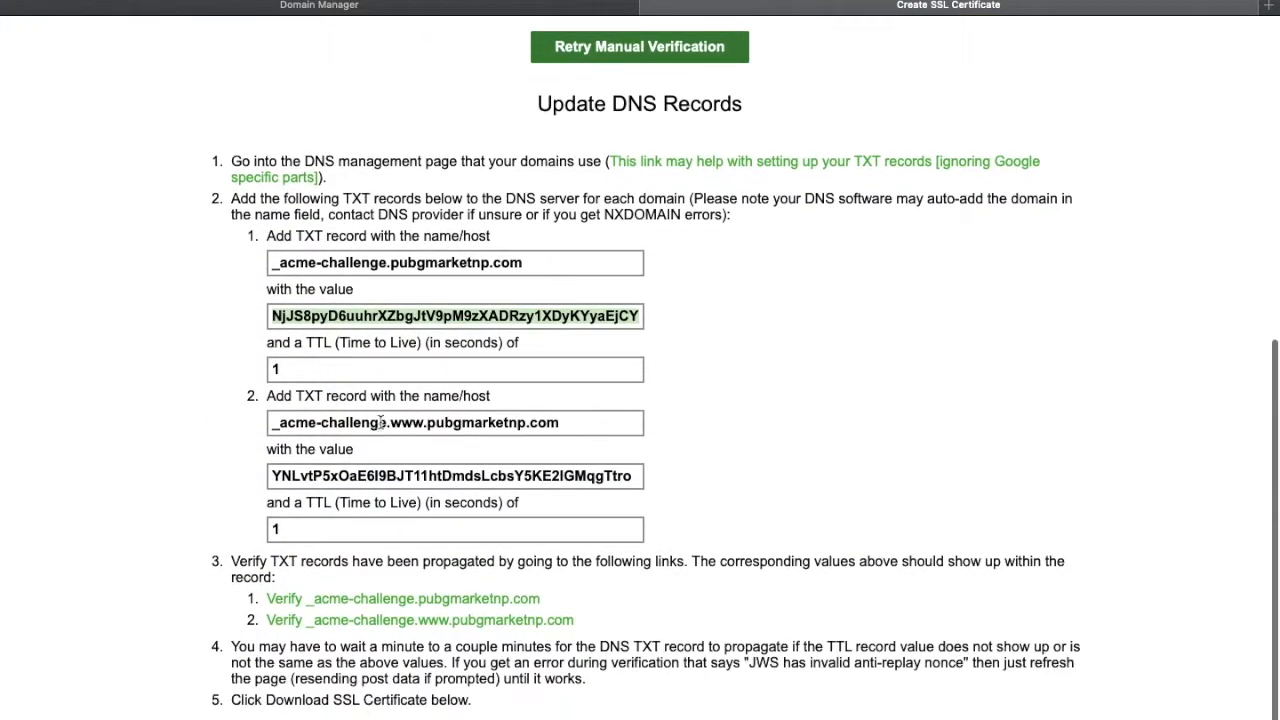
drag(424, 422, 279, 413)
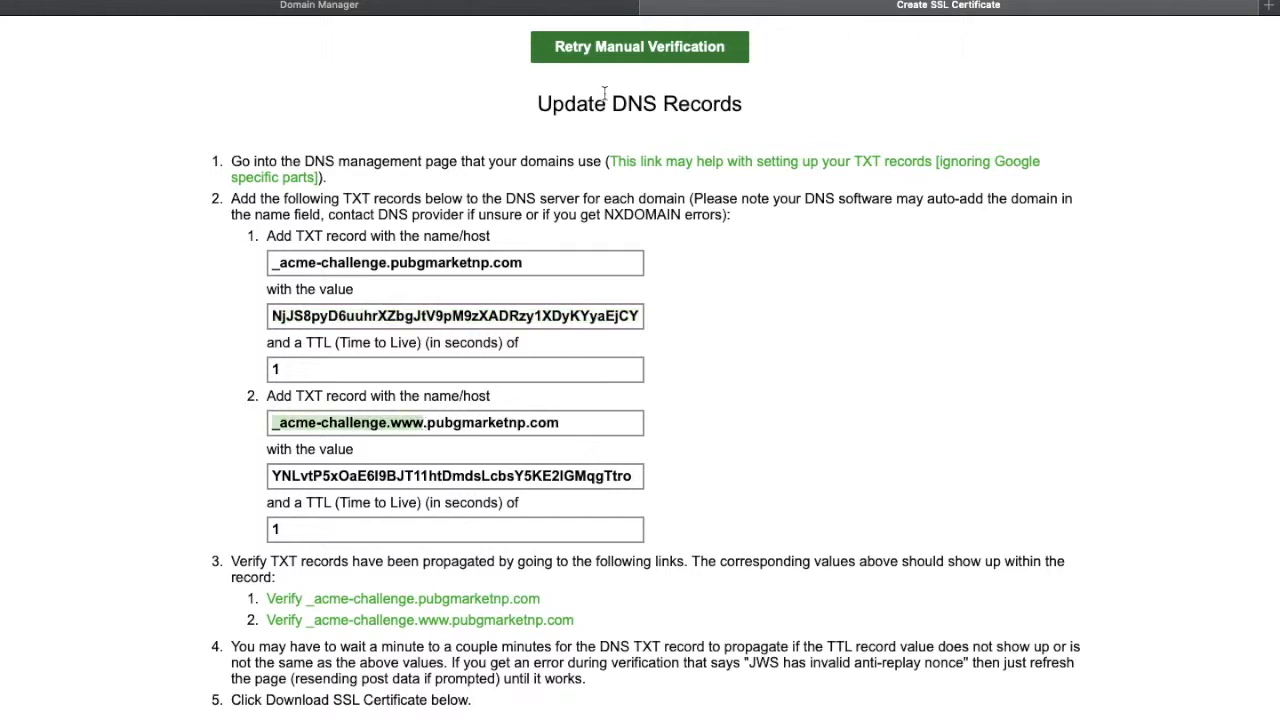
click(531, 8)
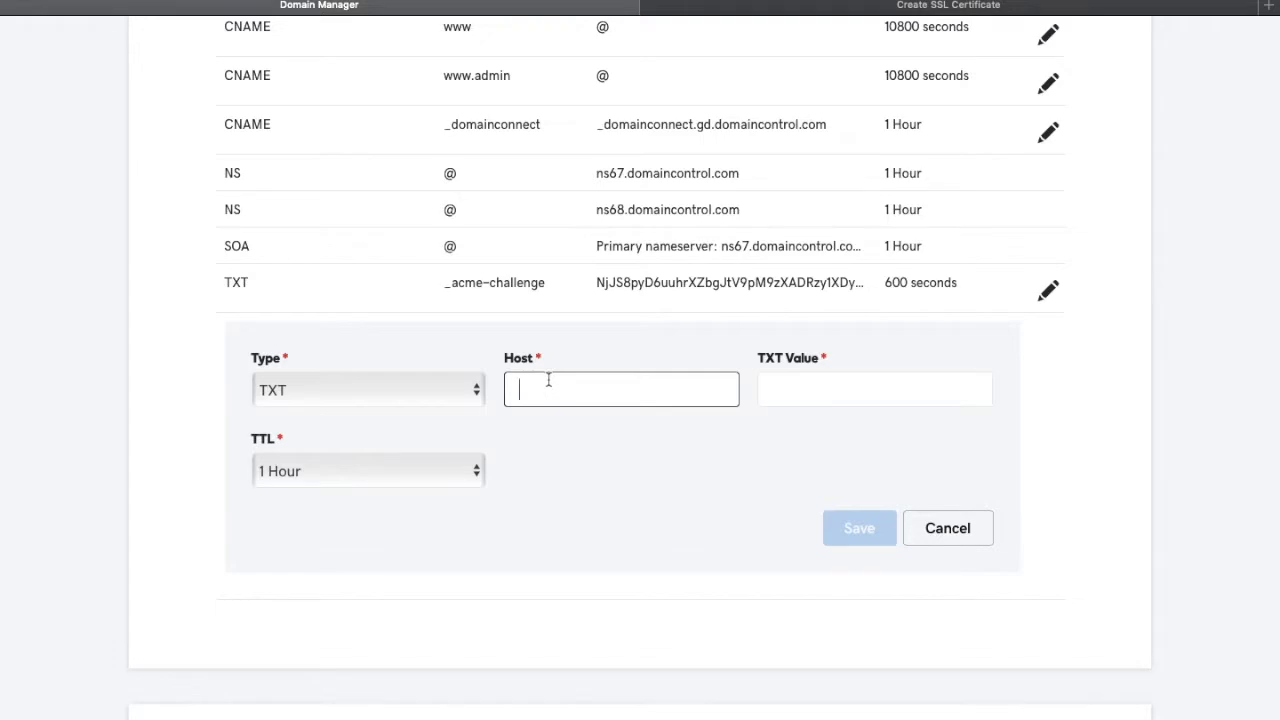
text(_acme-challenge.www)
Copy the second record's verification value from the certificate page into the TXT Value field of the _acme-challenge.www record.
click(812, 377)
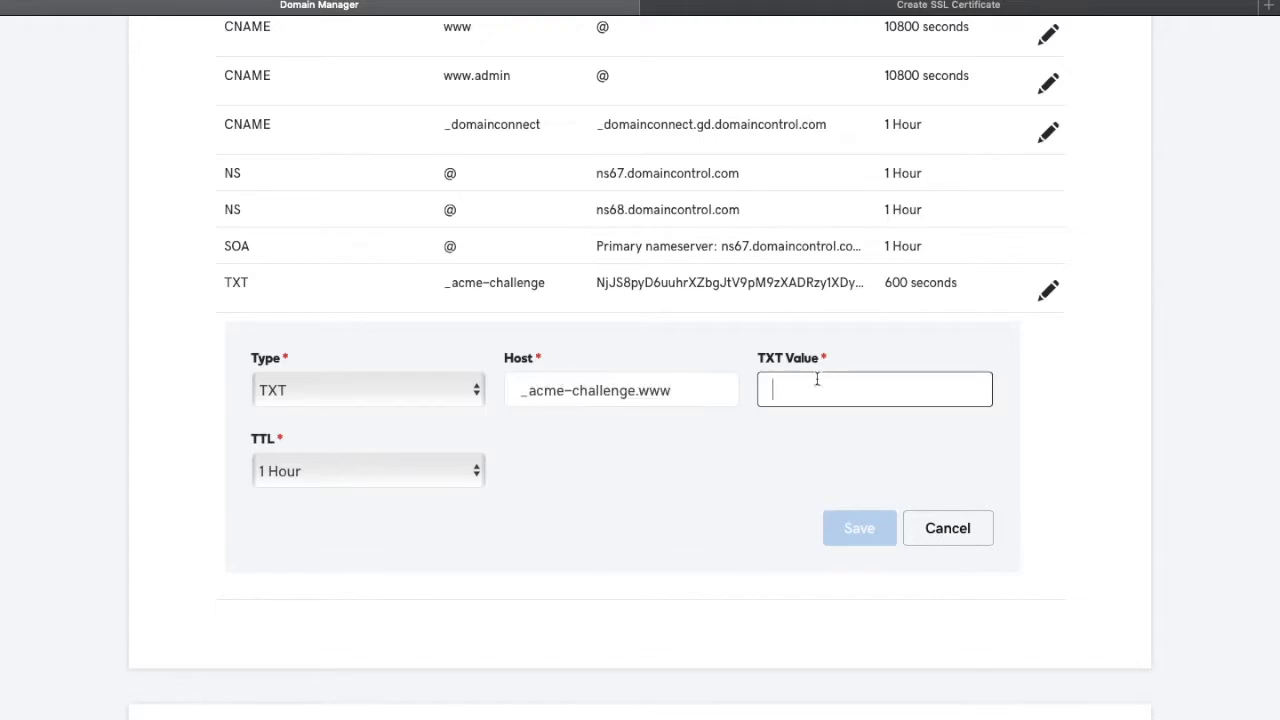
click(822, 12)
click(470, 476)
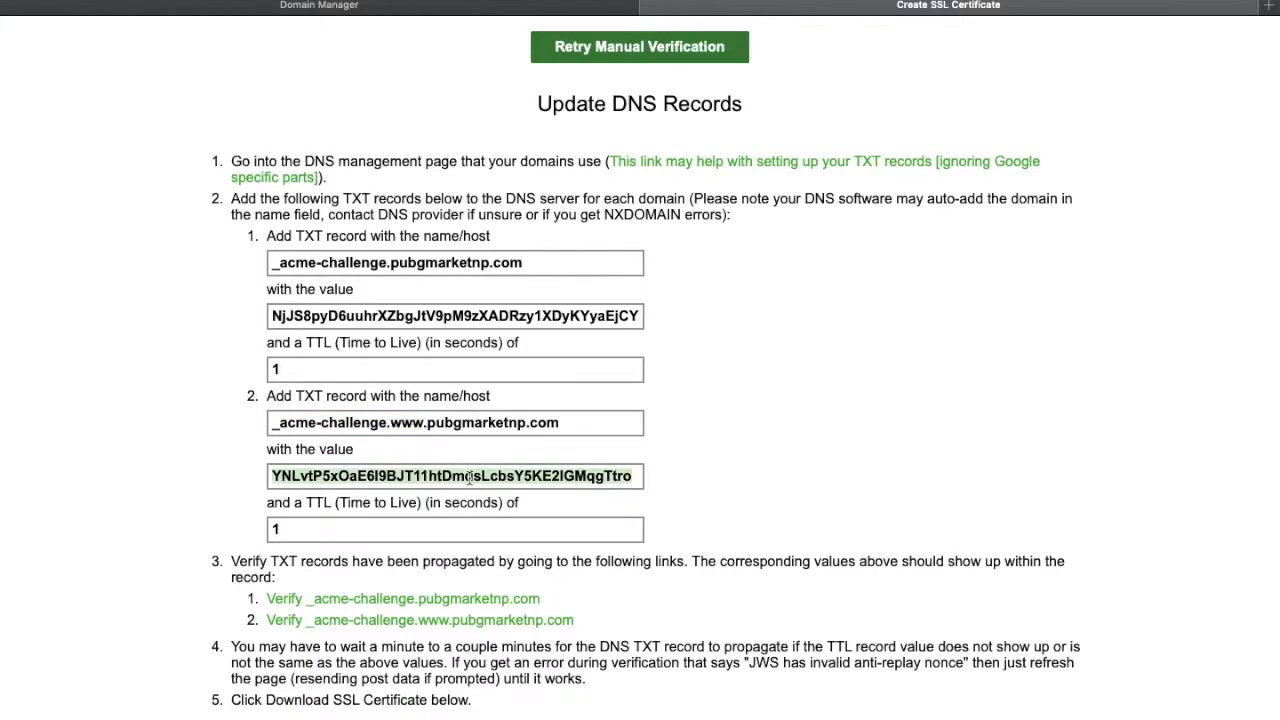
click(316, 8)
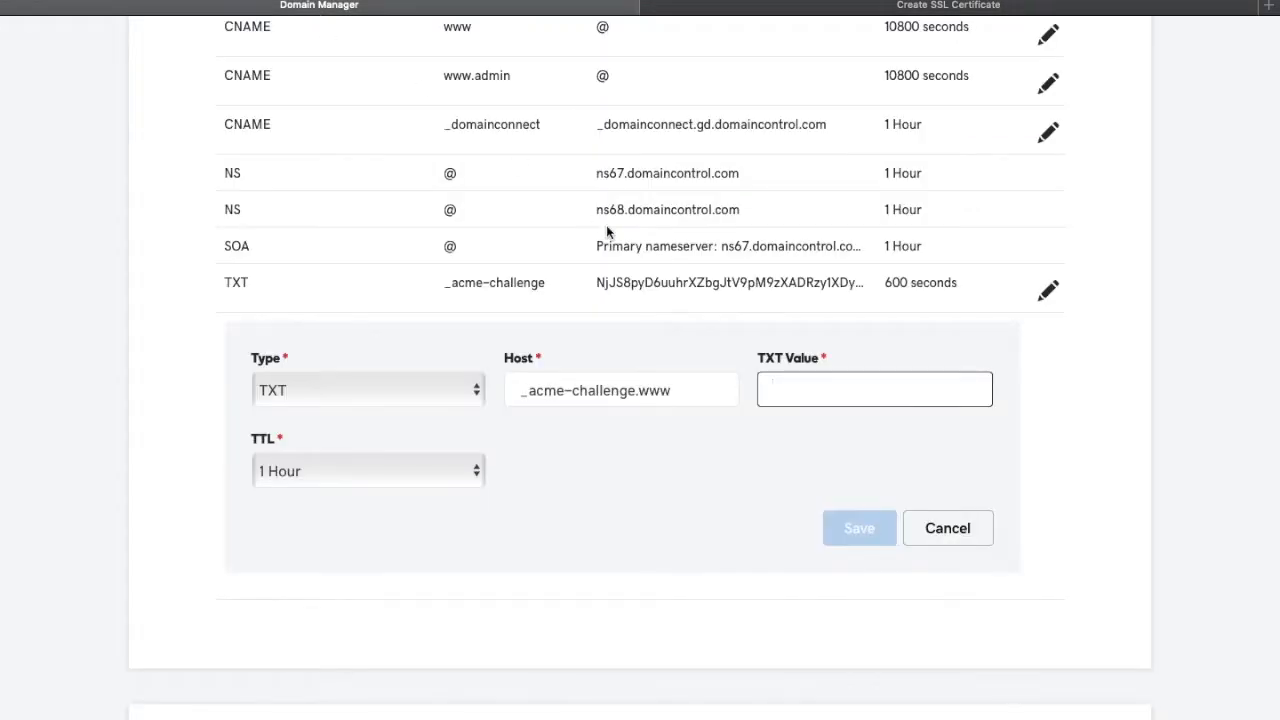
key(super+v)
Set a custom TTL of 600 seconds for the _acme-challenge.www TXT record and save it.
click(403, 471)
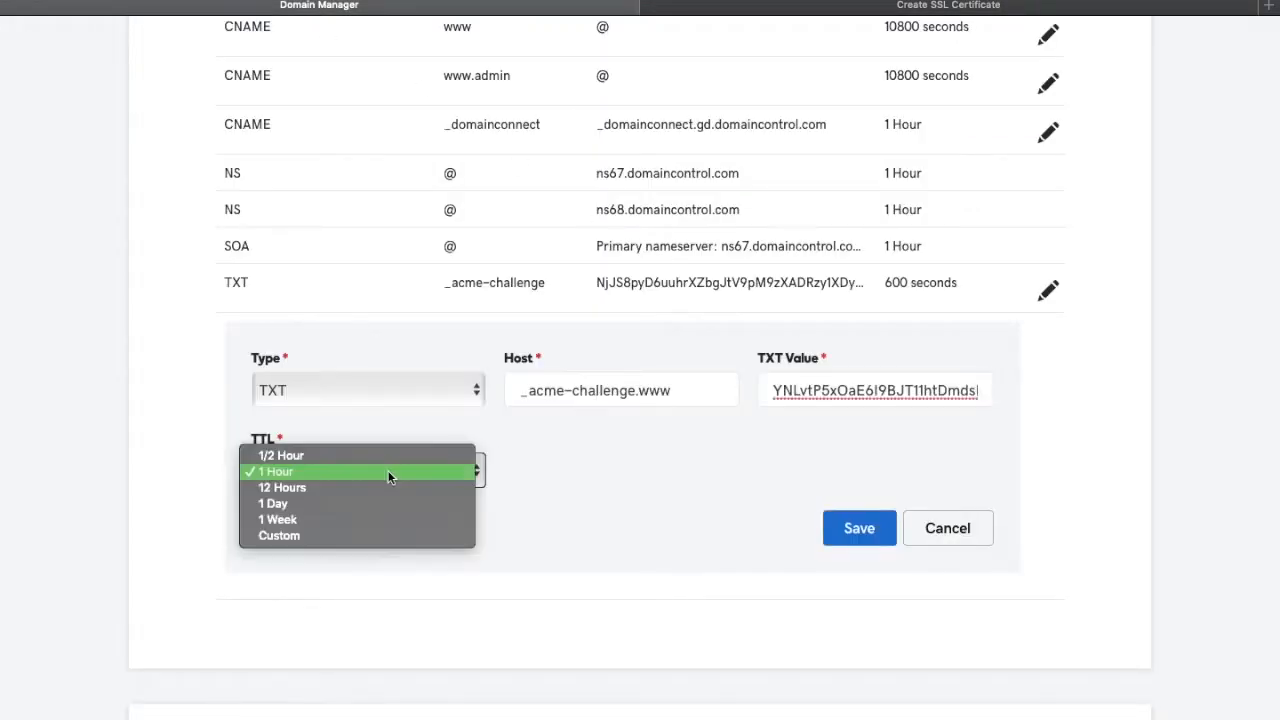
click(385, 539)
click(529, 470)
key(BackSpace)
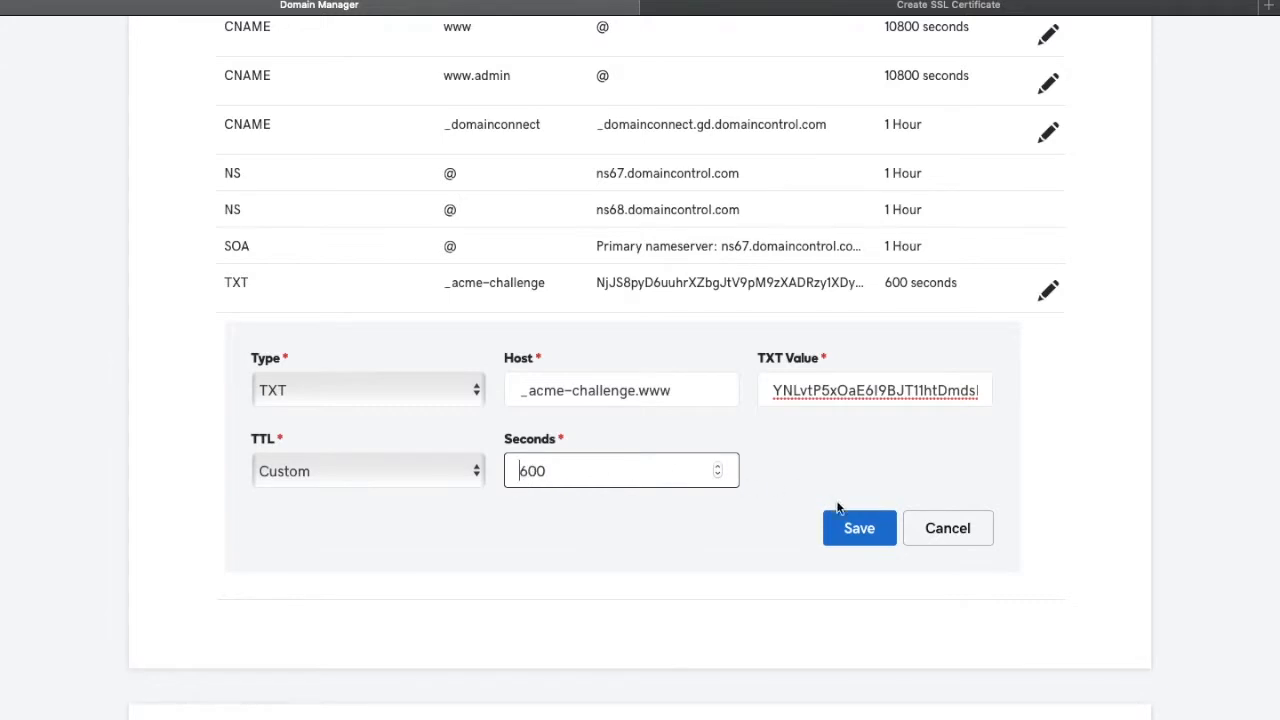
click(852, 528)
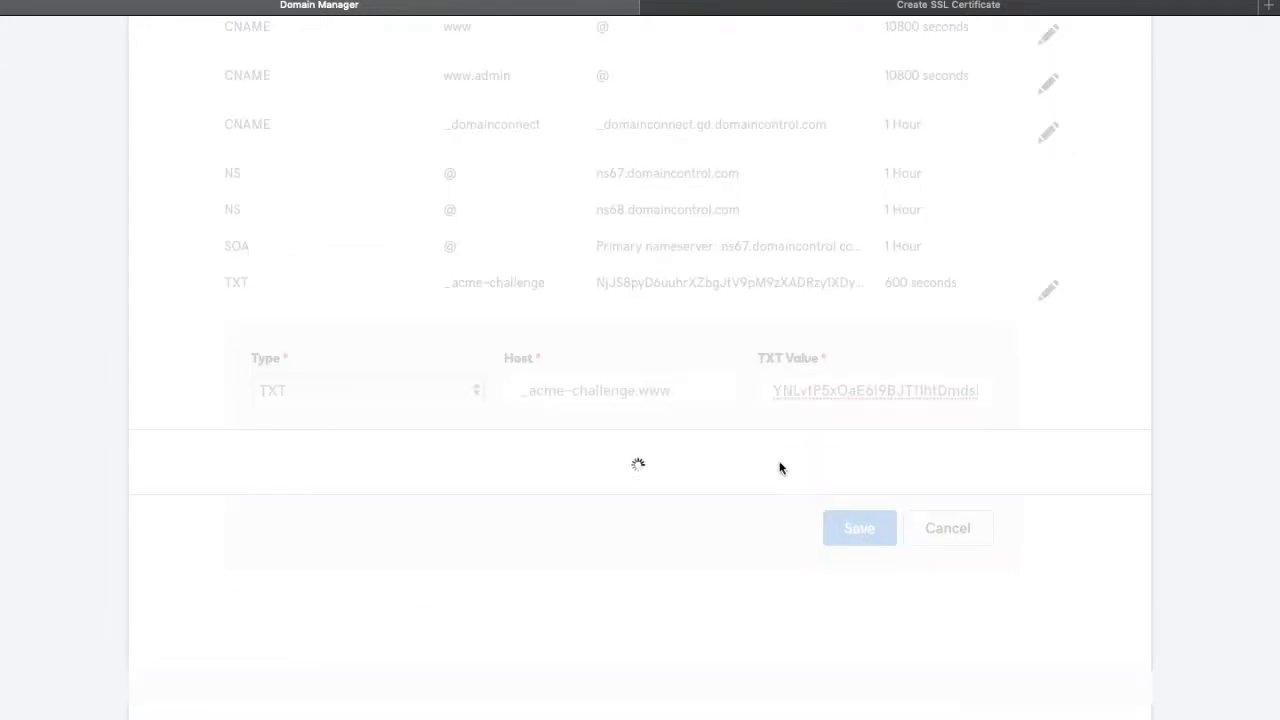
Return to the certificate page and check whether the _acme-challenge.pubgmarketnp.com TXT record has propagated.
click(735, 6)
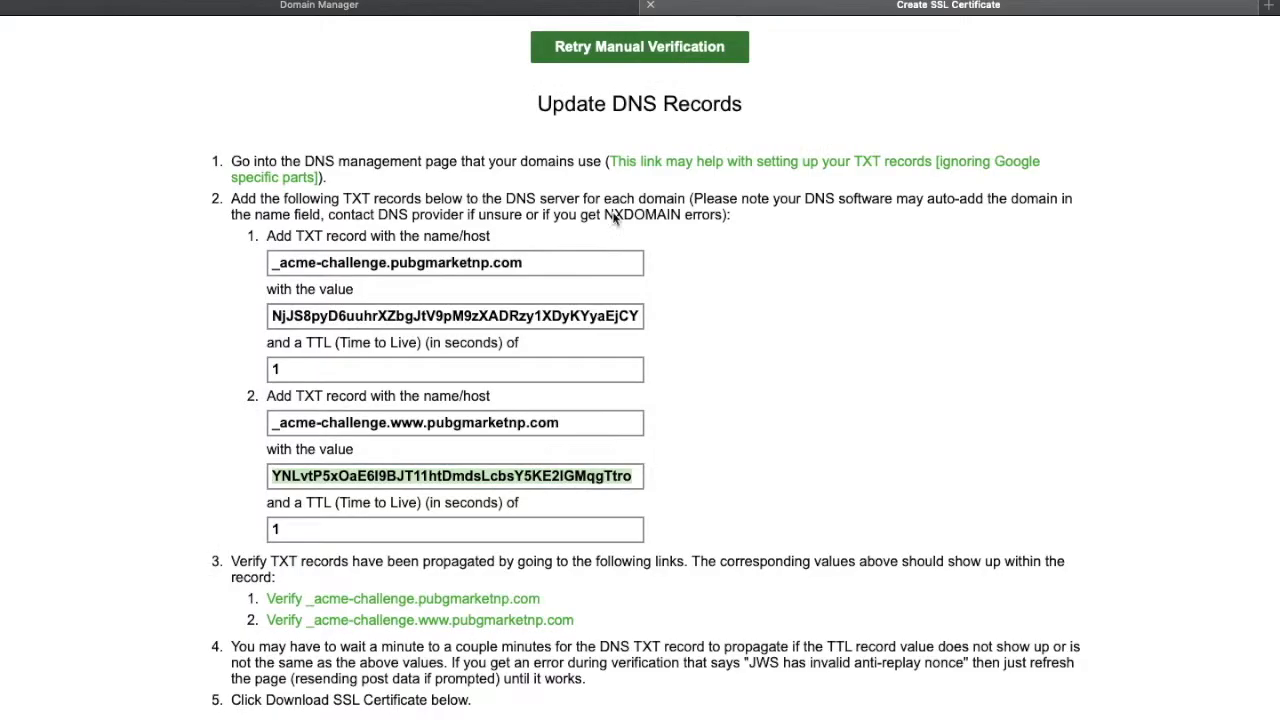
scroll(575, 360, down, 2)
click(470, 535)
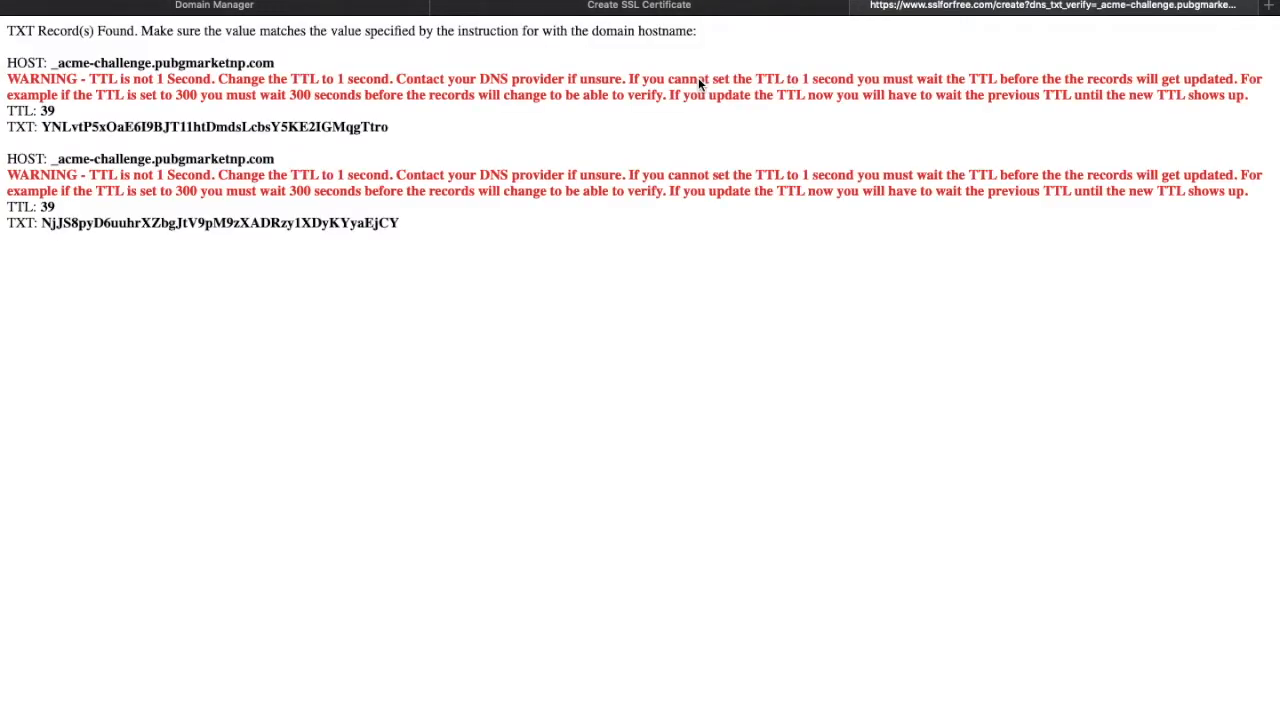
click(860, 6)
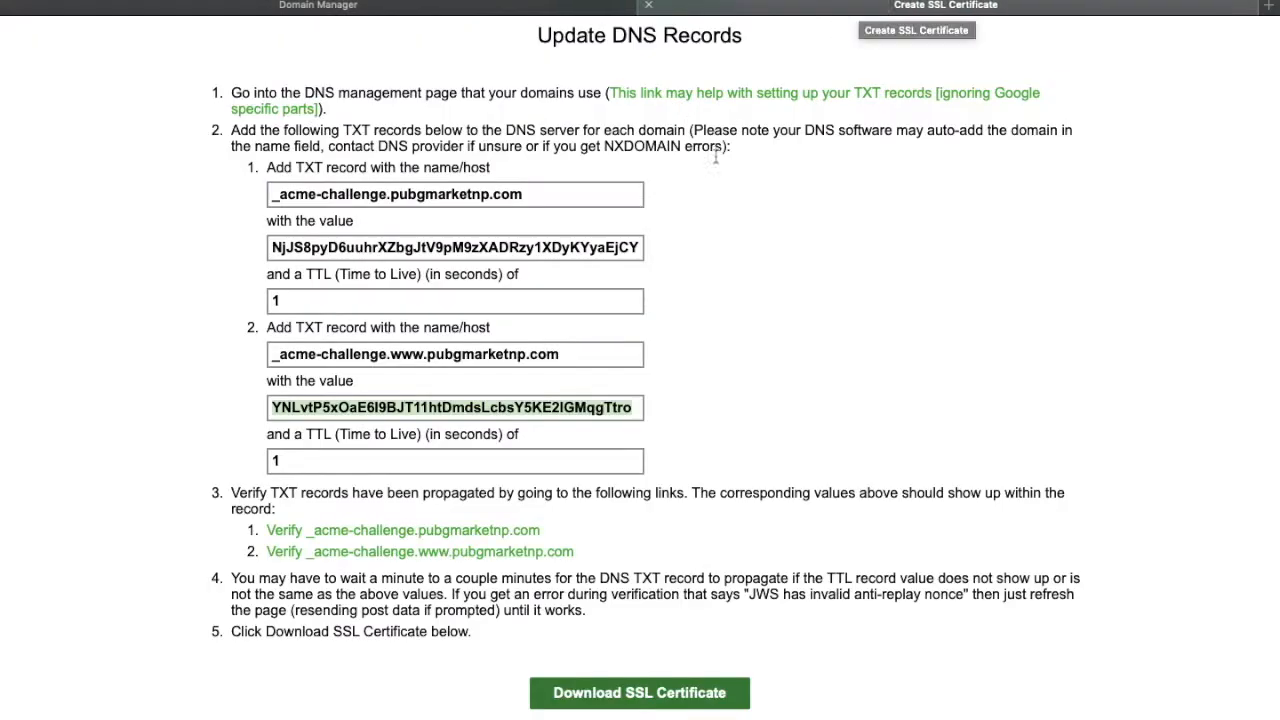
click(519, 553)
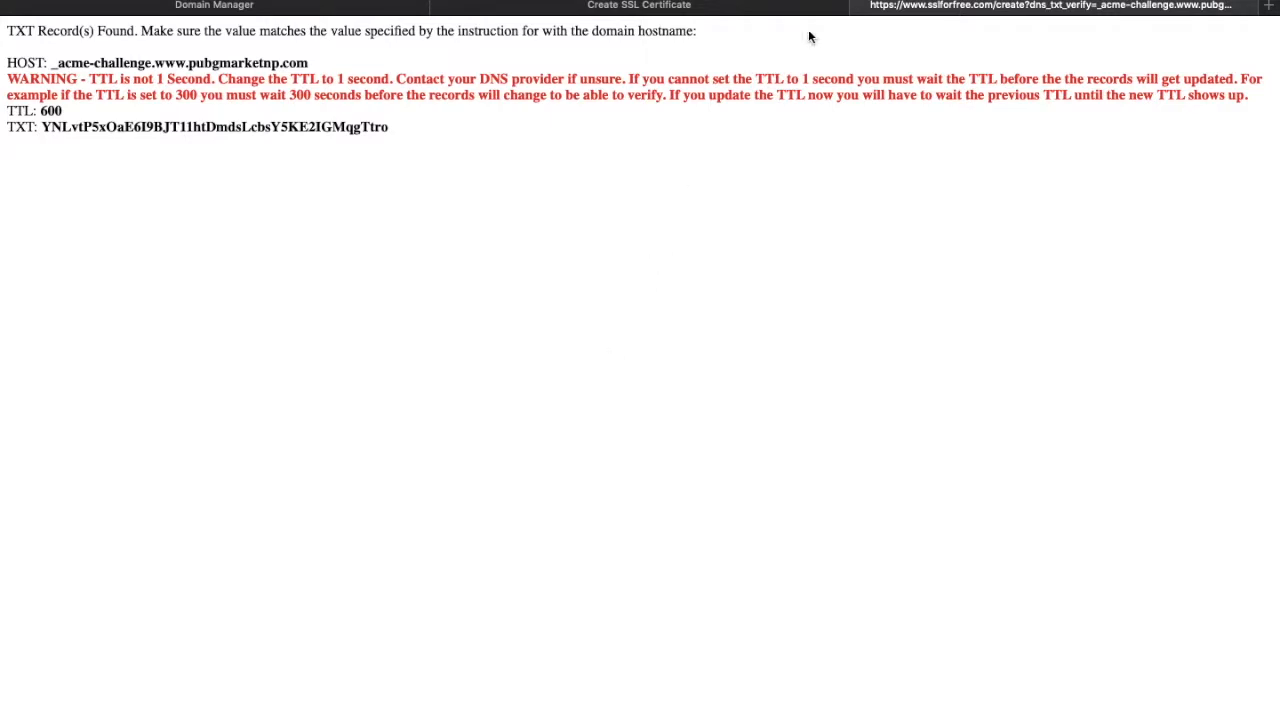
click(858, 5)
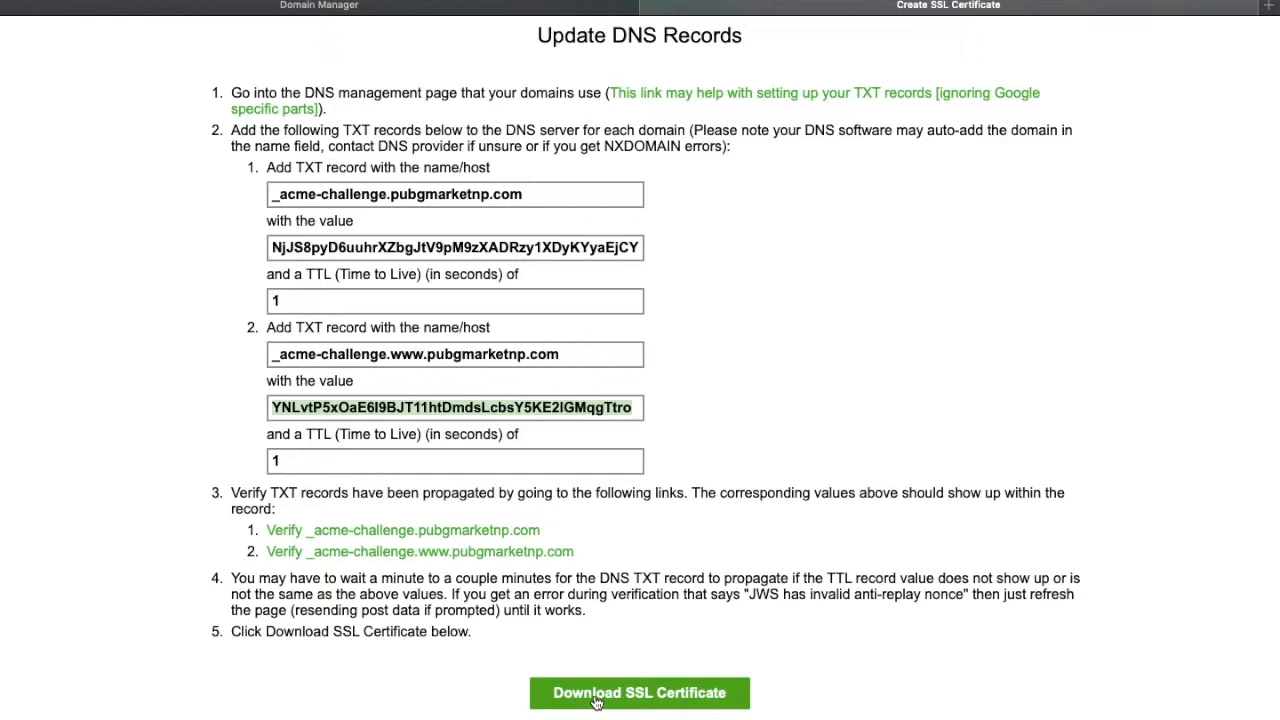
Generate the SSL certificate for the verified domain and look through its certificate, private key and CA bundle texts.
click(595, 703)
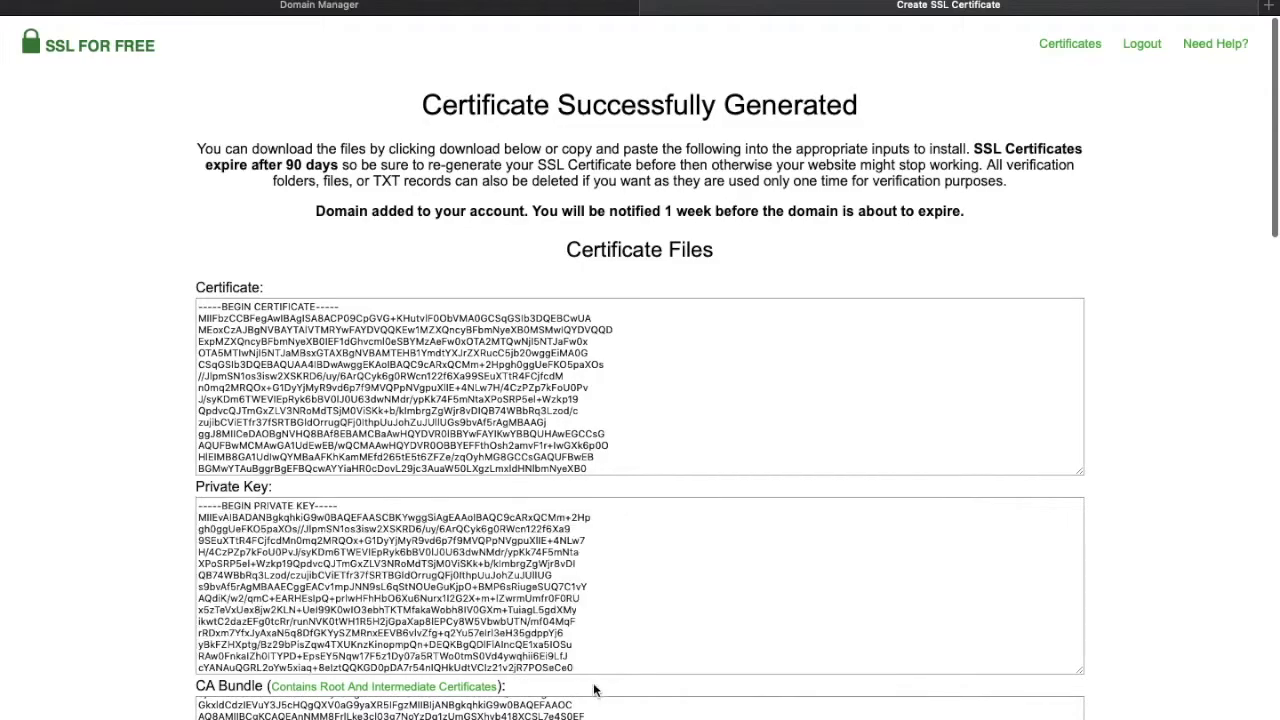
scroll(621, 543, down, 5)
scroll(647, 390, down, 5)
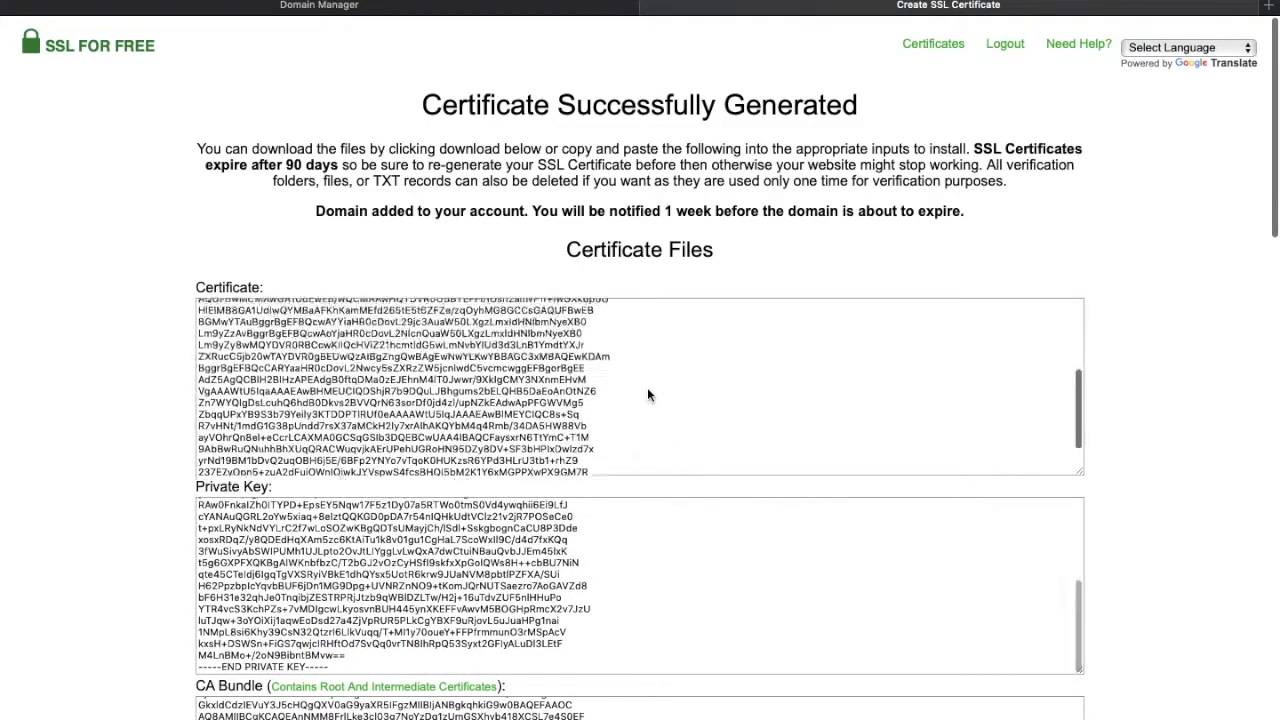
scroll(629, 550, down, 5)
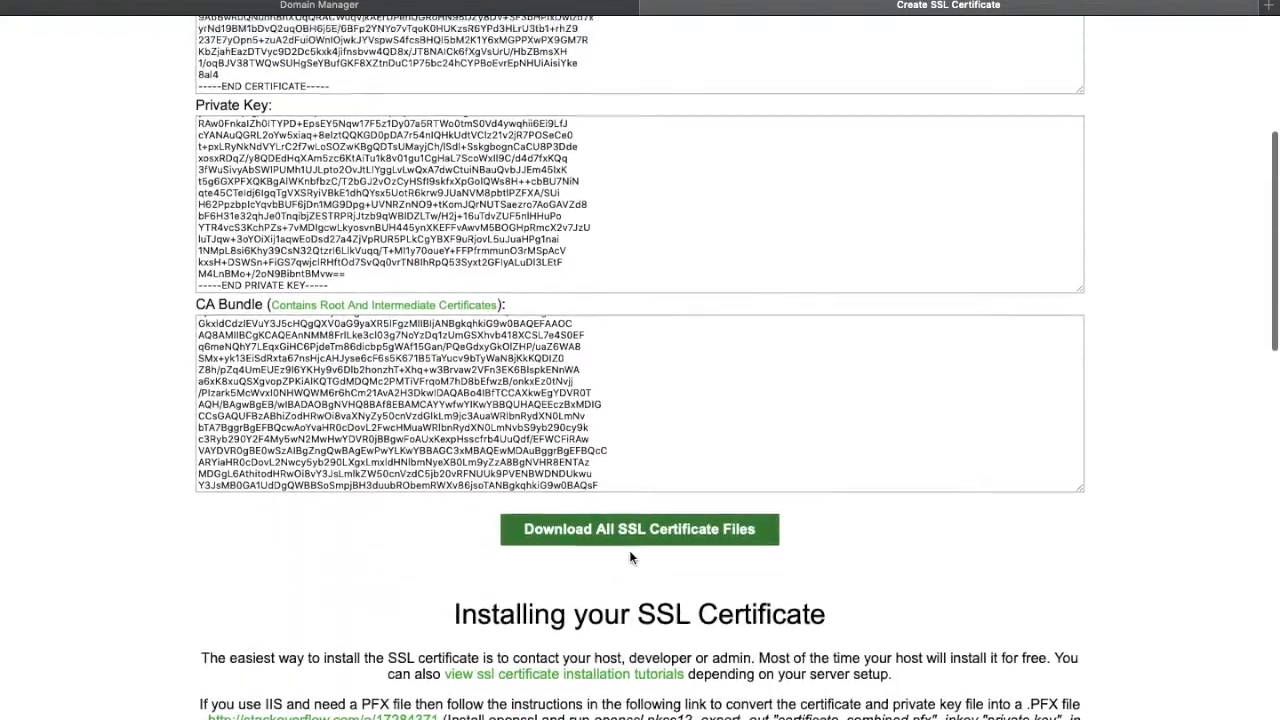
scroll(629, 573, up, 15)
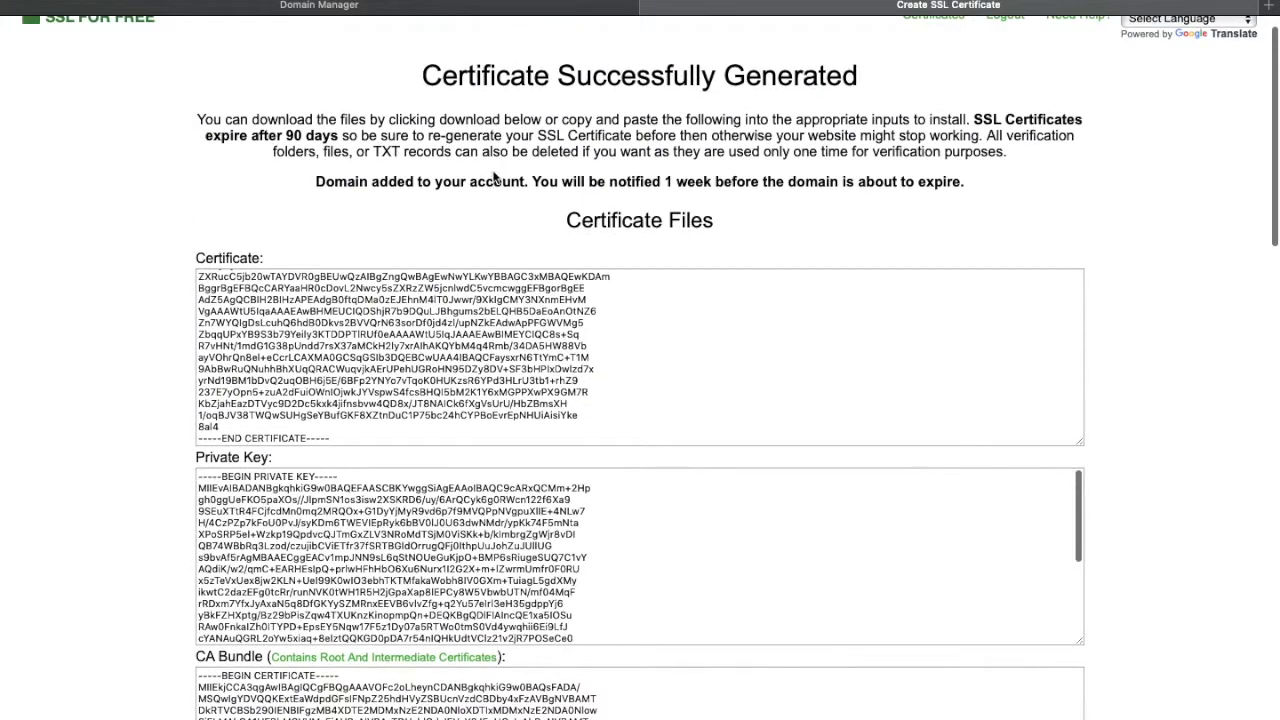
Switch to cPanel and open the SSL site management page from the SSL/TLS security tools.
click(487, 11)
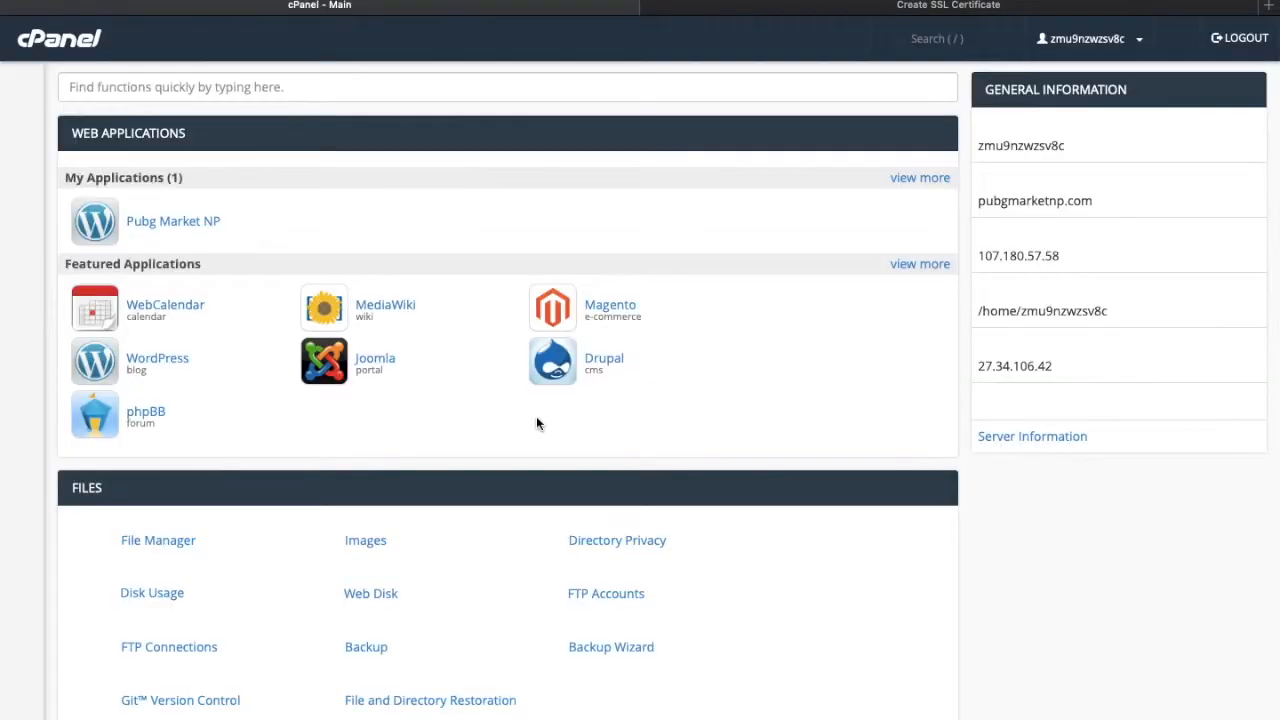
scroll(536, 423, down, 1)
scroll(536, 423, up, 1)
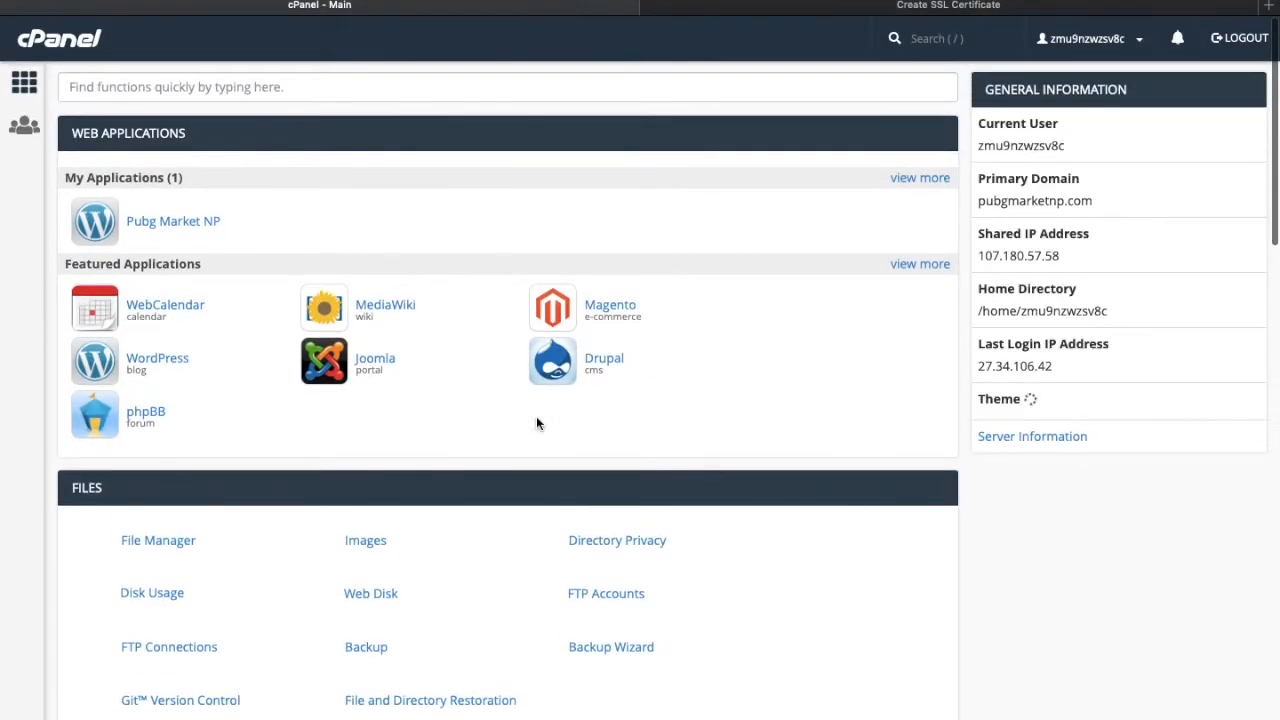
scroll(536, 423, down, 7)
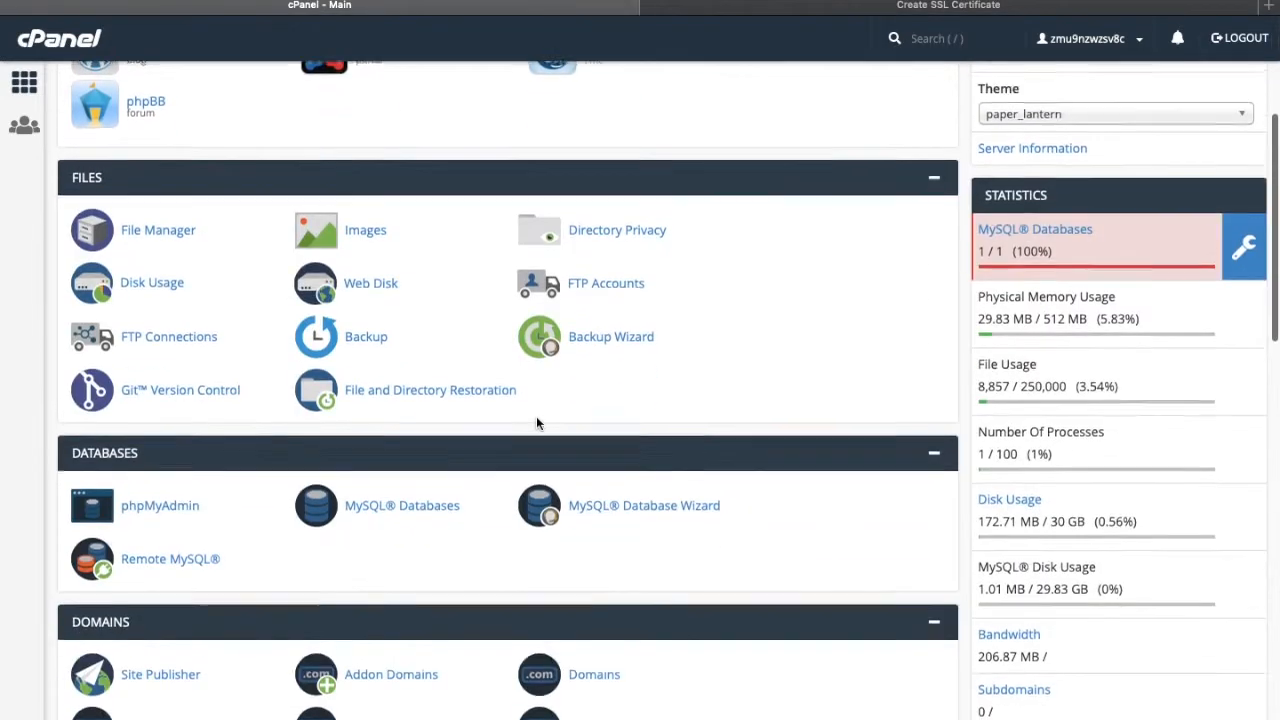
scroll(536, 423, down, 5)
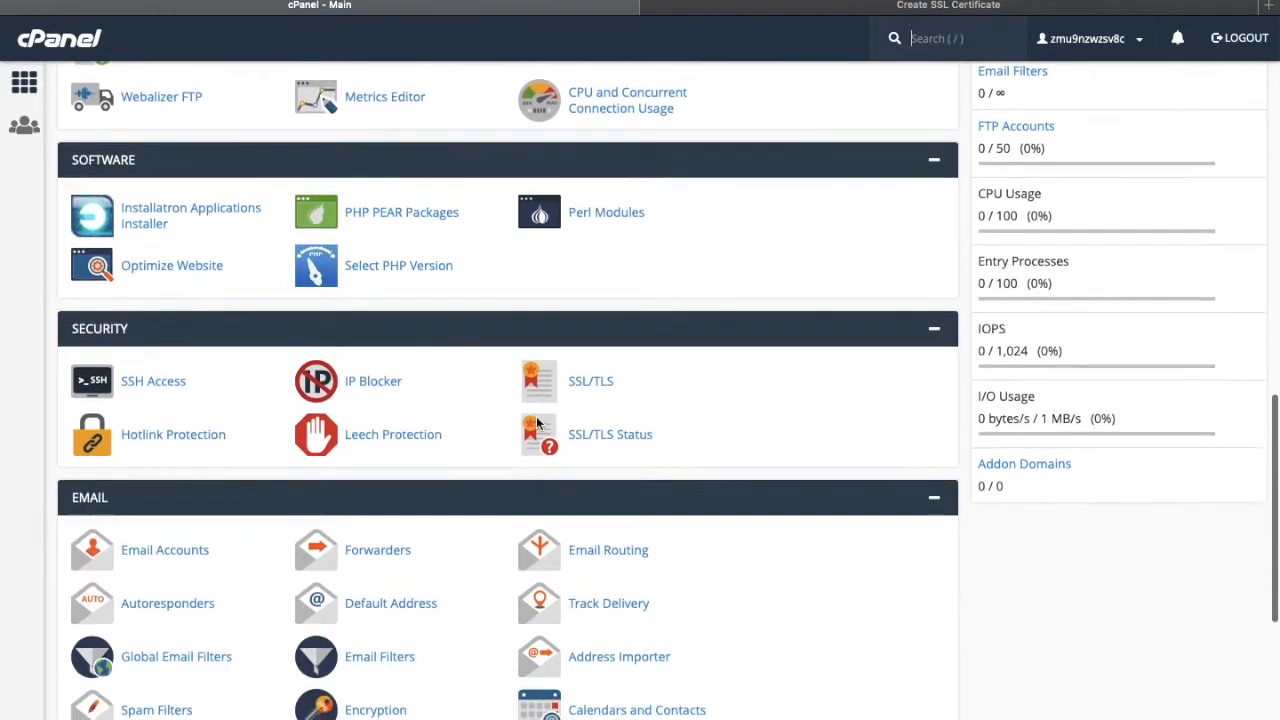
click(605, 383)
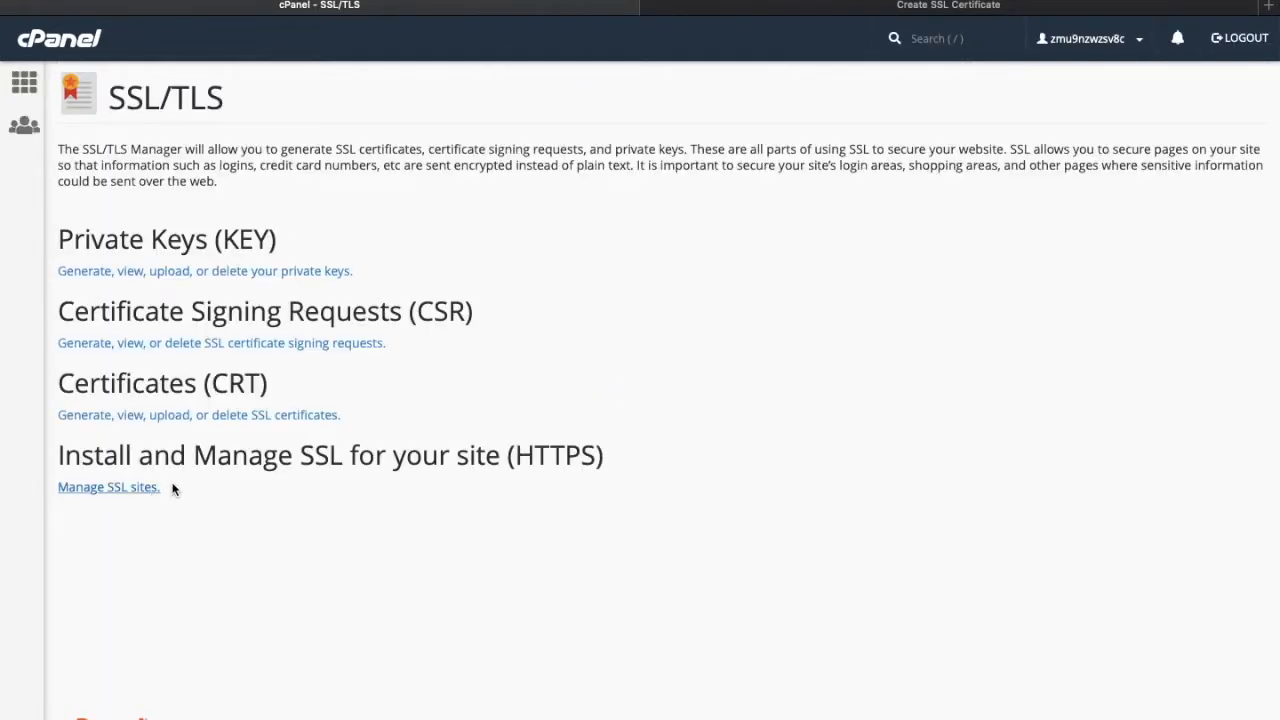
click(108, 487)
Choose pubgmarketnp.com as the domain for installing an SSL website.
scroll(172, 488, down, 2)
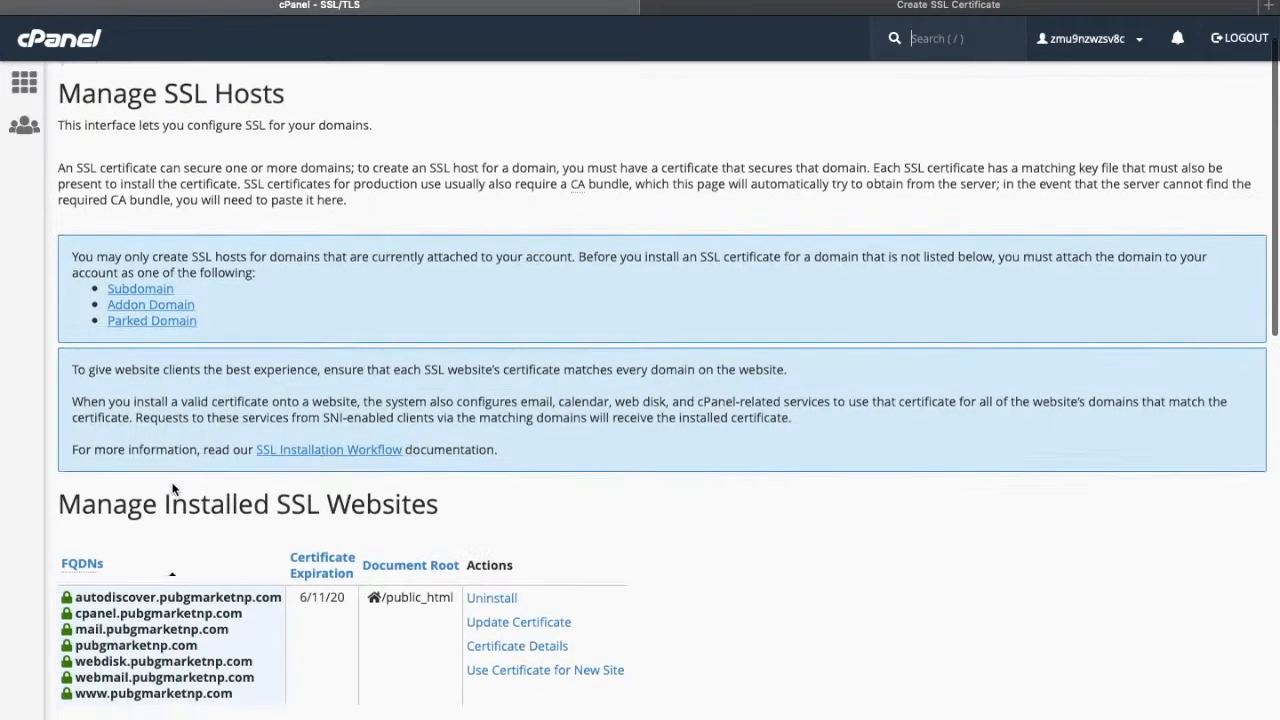
scroll(172, 488, down, 5)
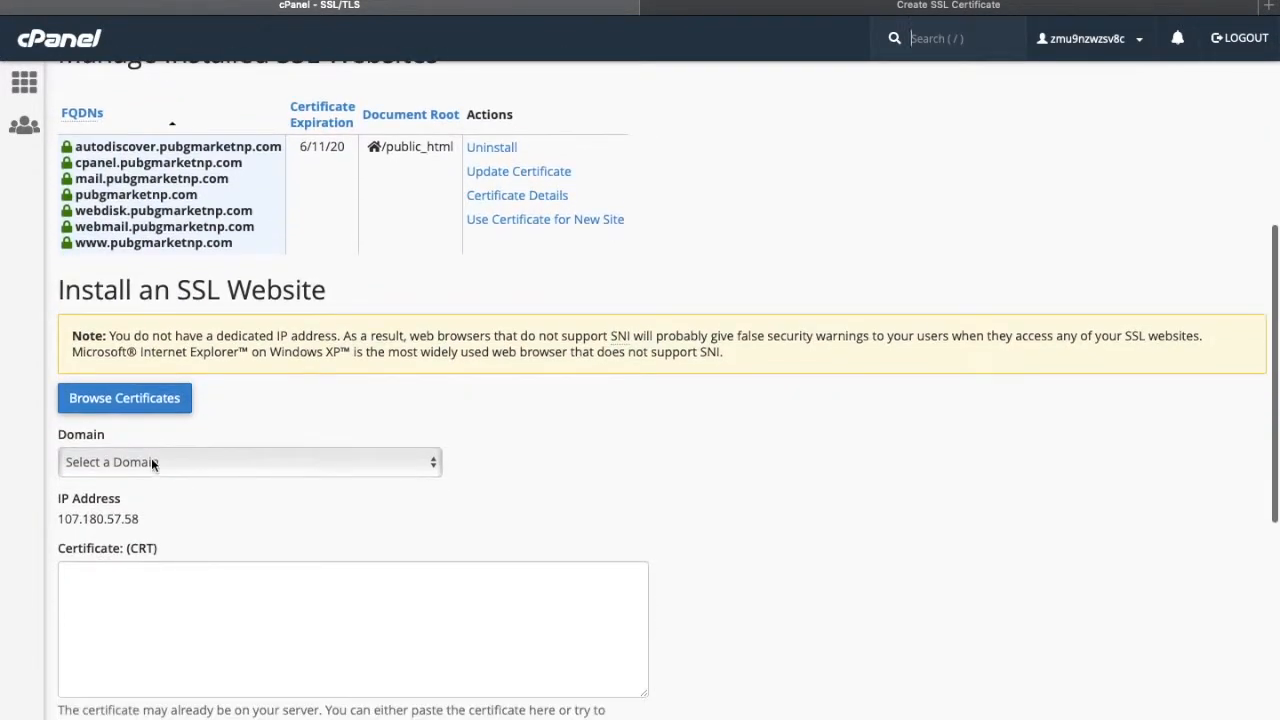
click(151, 460)
click(150, 479)
scroll(151, 527, down, 3)
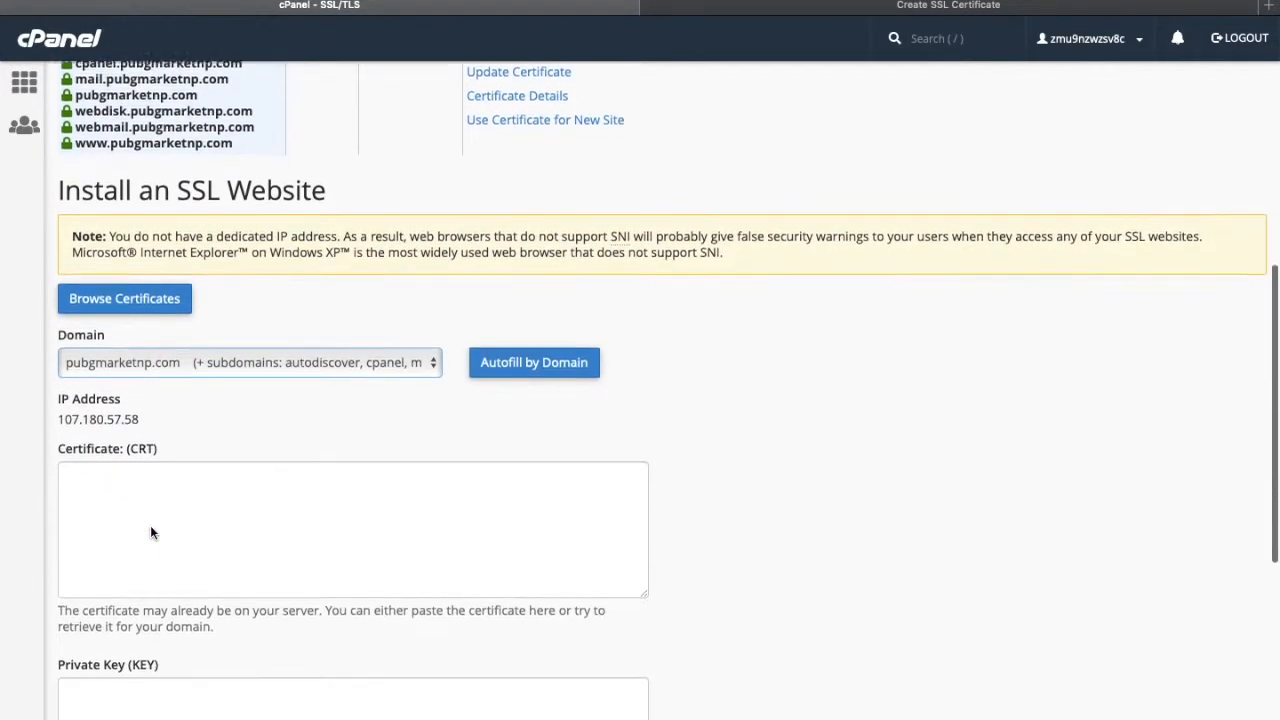
scroll(151, 527, down, 2)
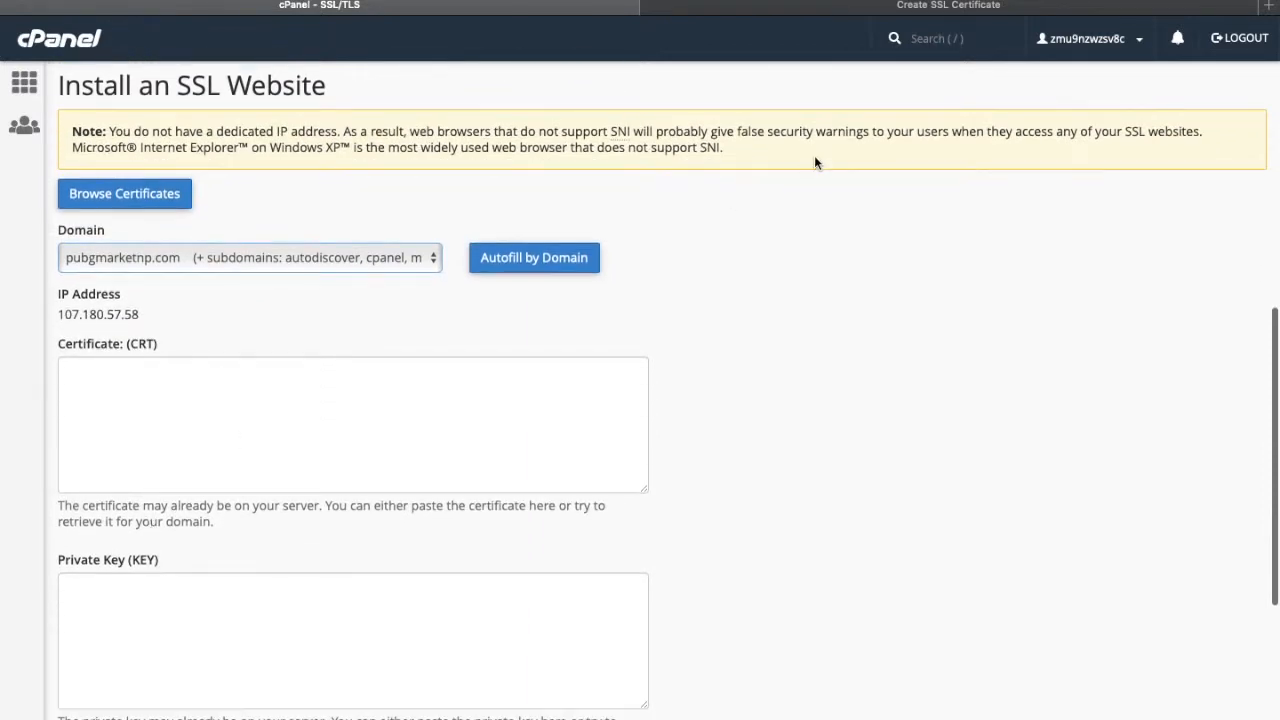
Copy the full certificate text from the SSL For Free page into cPanel's Certificate (CRT) field.
click(968, 5)
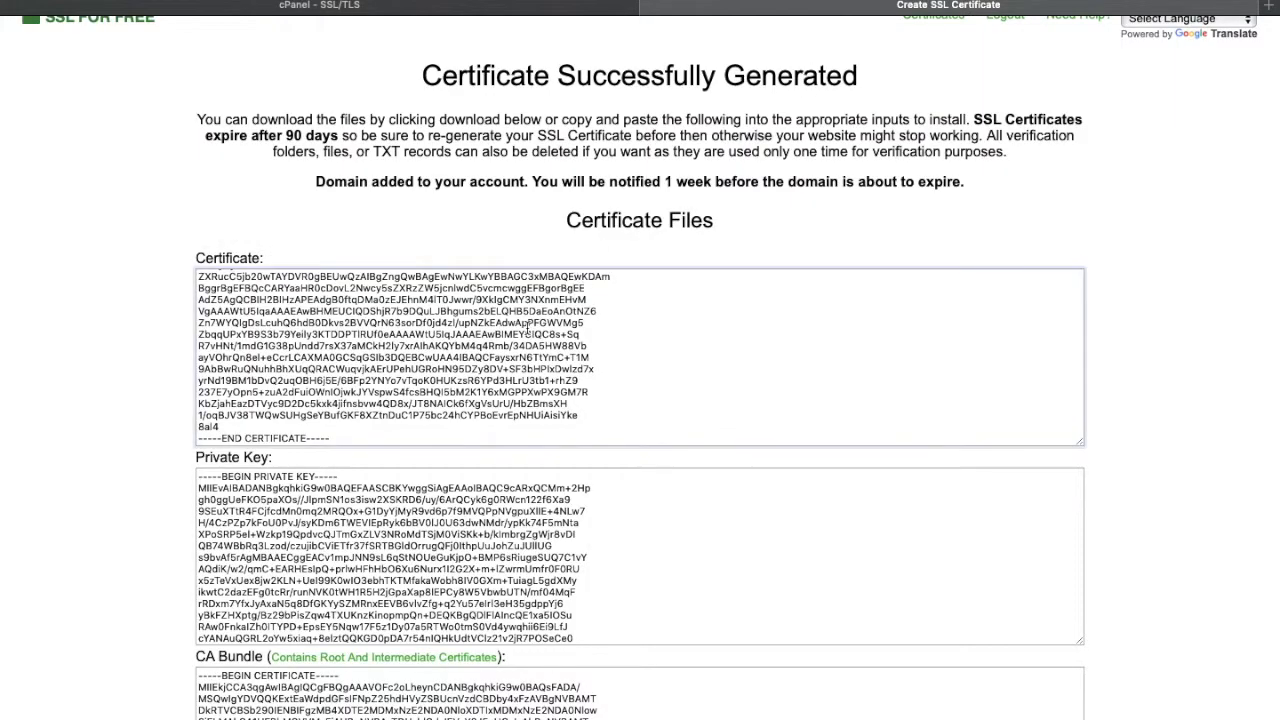
double_click(527, 324)
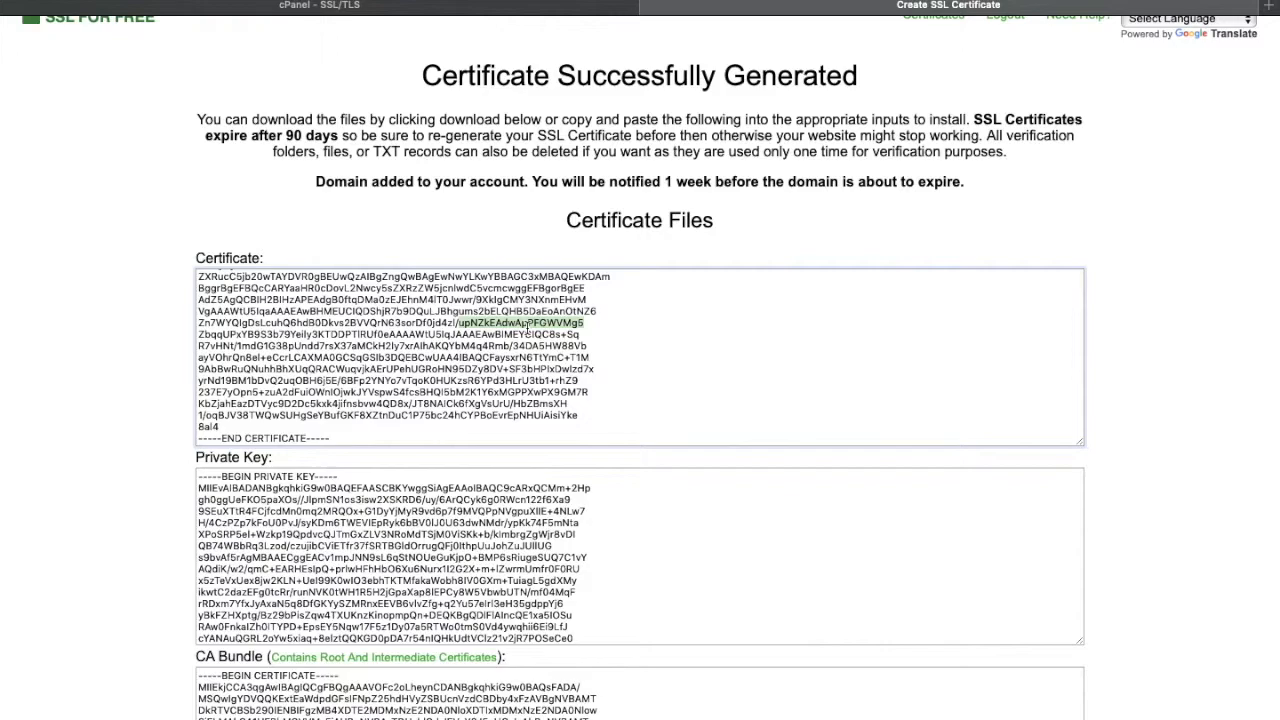
key(super+a)
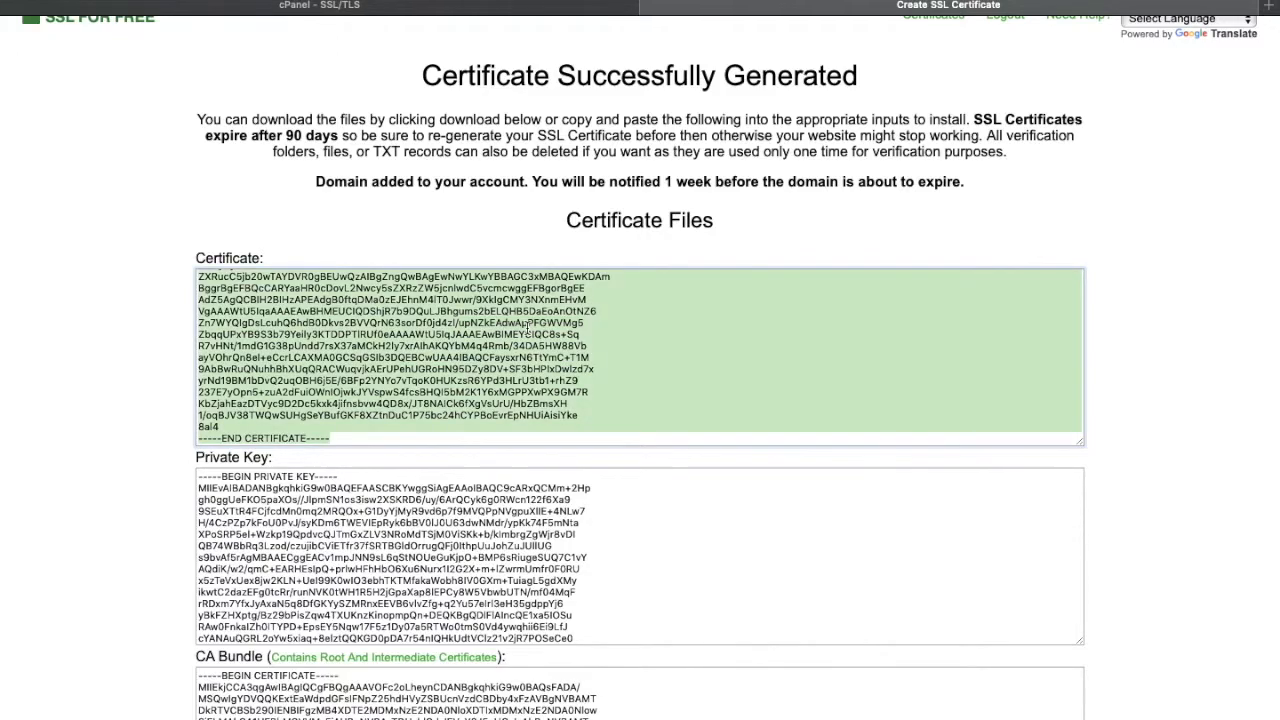
click(406, 8)
click(311, 395)
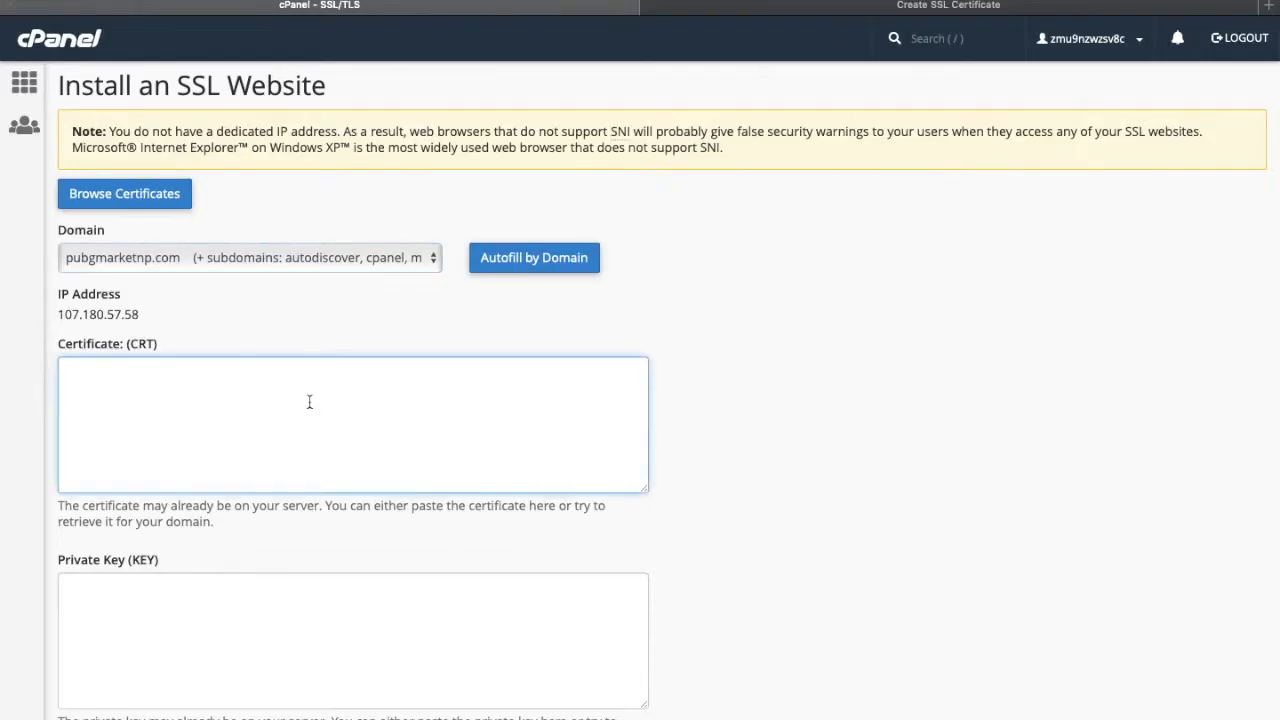
key(super+v)
scroll(326, 489, down, 5)
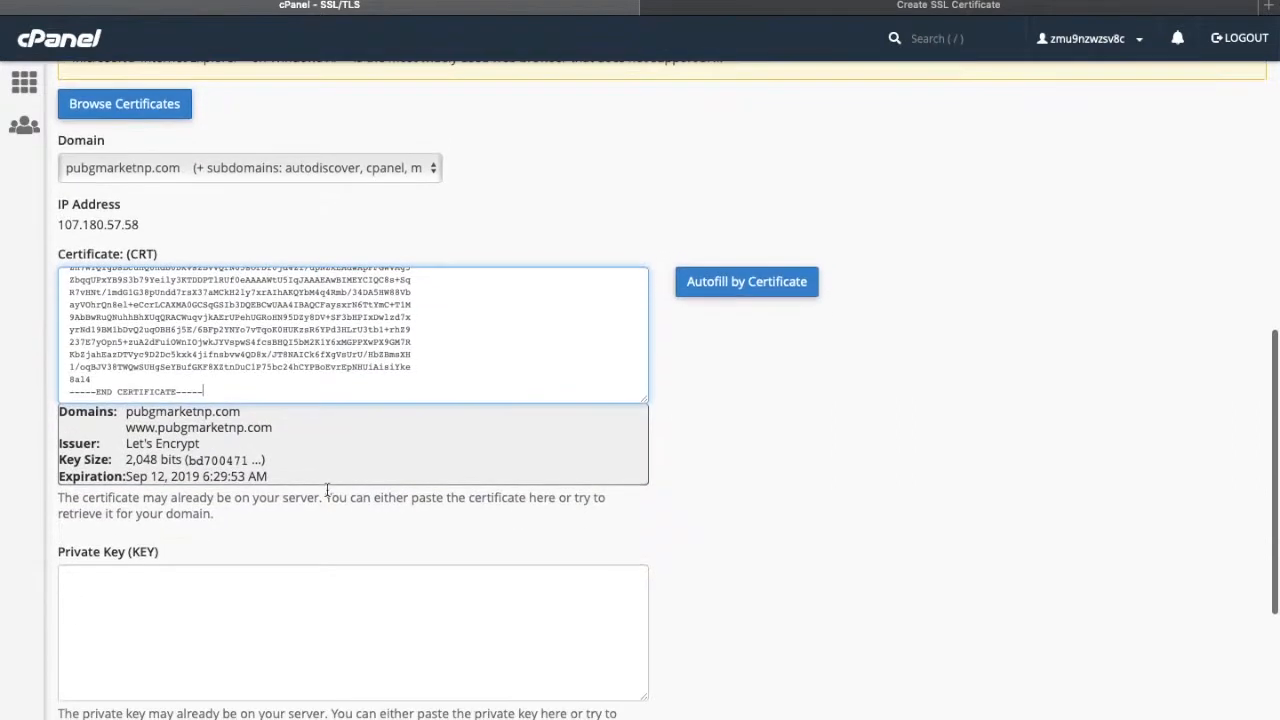
Copy the full private key from the SSL For Free page into cPanel's Private Key (KEY) field.
click(848, 8)
click(368, 580)
double_click(368, 580)
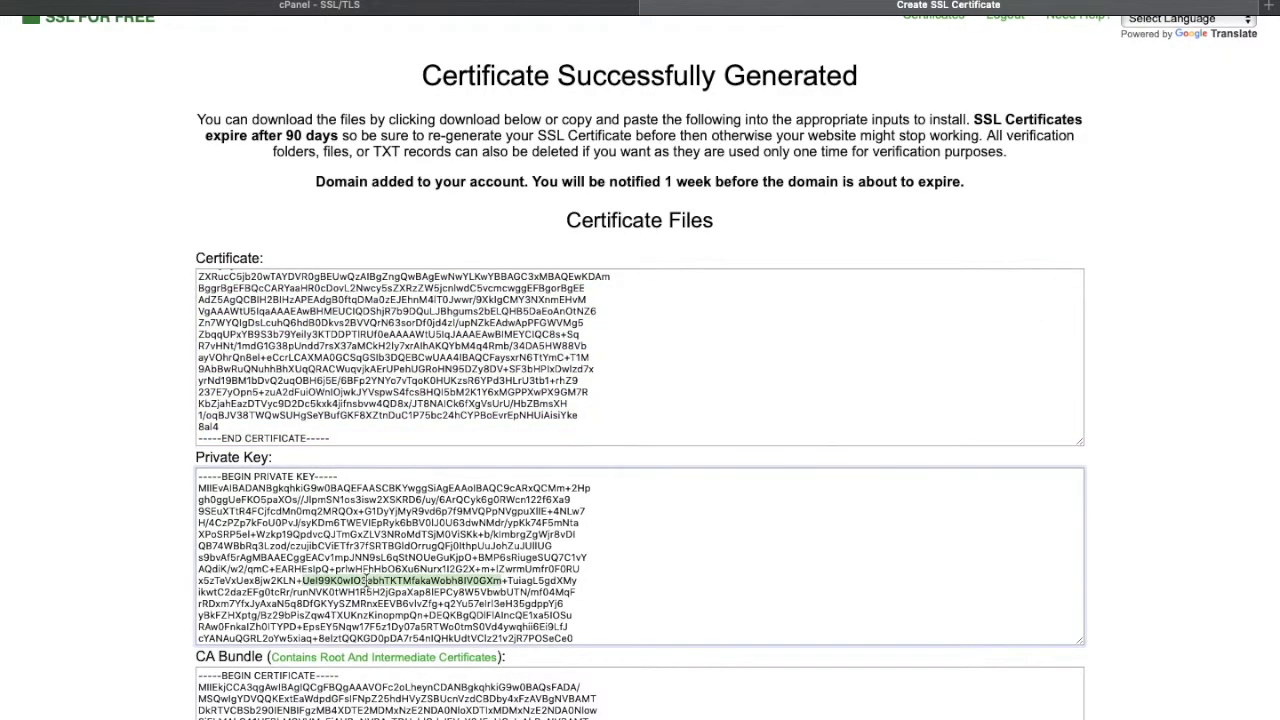
key(super+a)
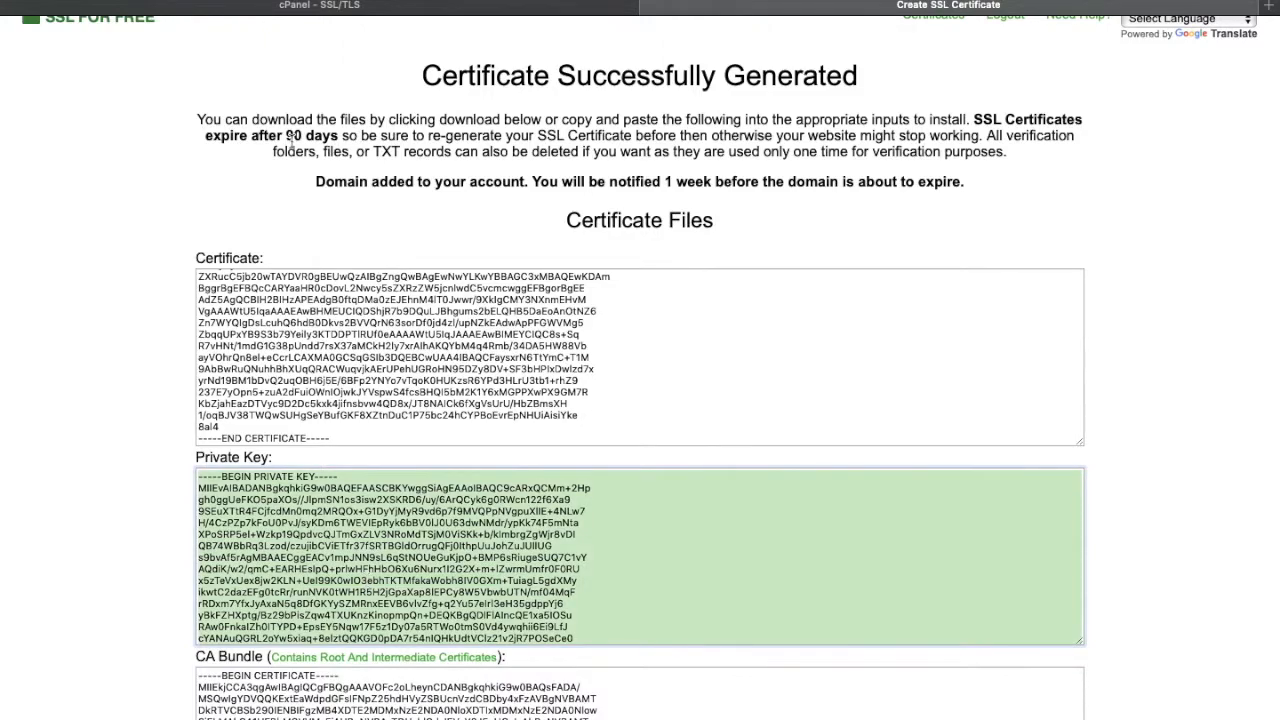
click(371, 8)
scroll(338, 205, down, 5)
scroll(338, 205, down, 2)
click(283, 322)
key(super+v)
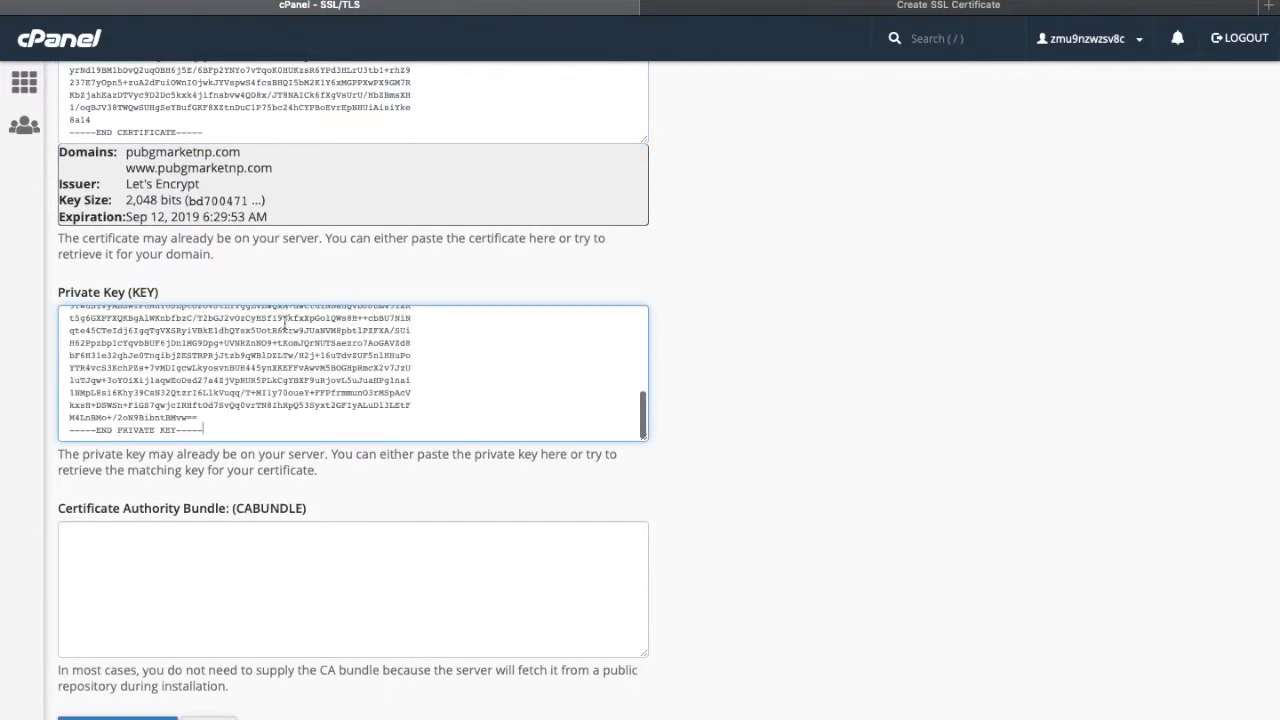
Copy the CA bundle from the SSL For Free page into cPanel's Certificate Authority Bundle (CABUNDLE) field.
click(831, 6)
scroll(651, 277, down, 5)
click(505, 480)
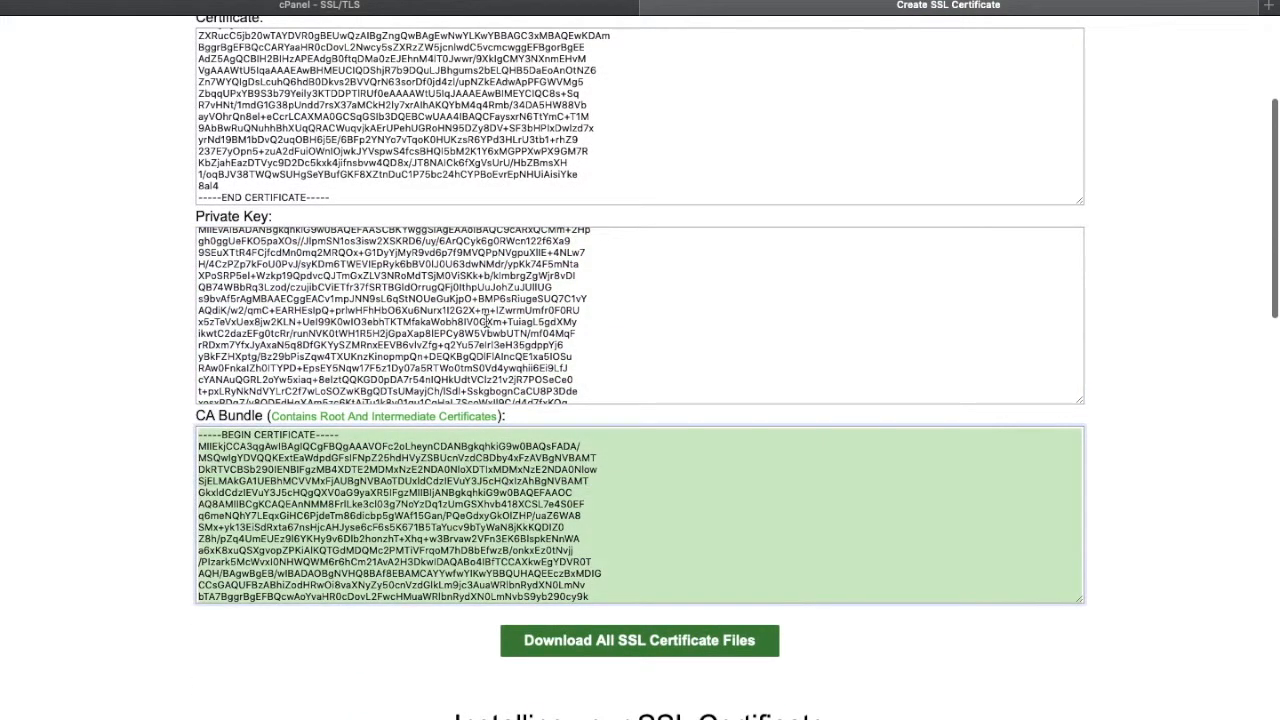
click(428, 6)
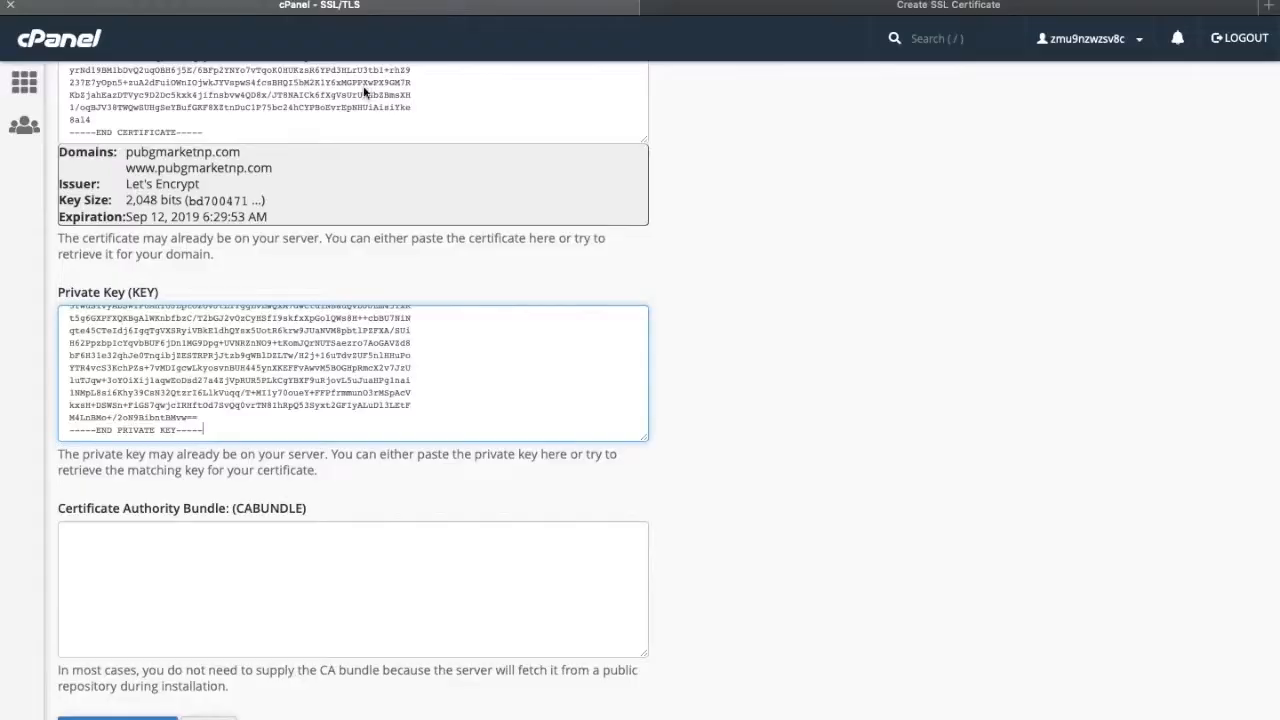
click(242, 557)
key(super+v)
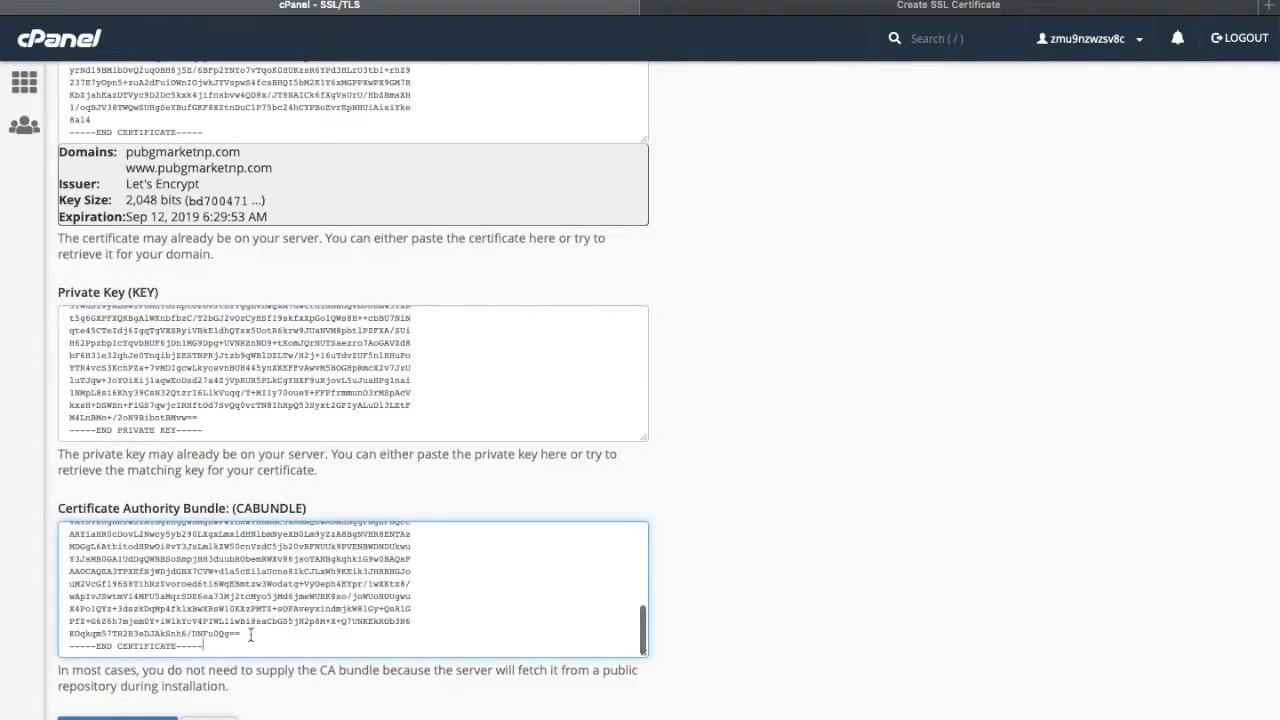
Install the certificate on the selected domain and read through the installation report.
scroll(242, 557, down, 2)
click(117, 638)
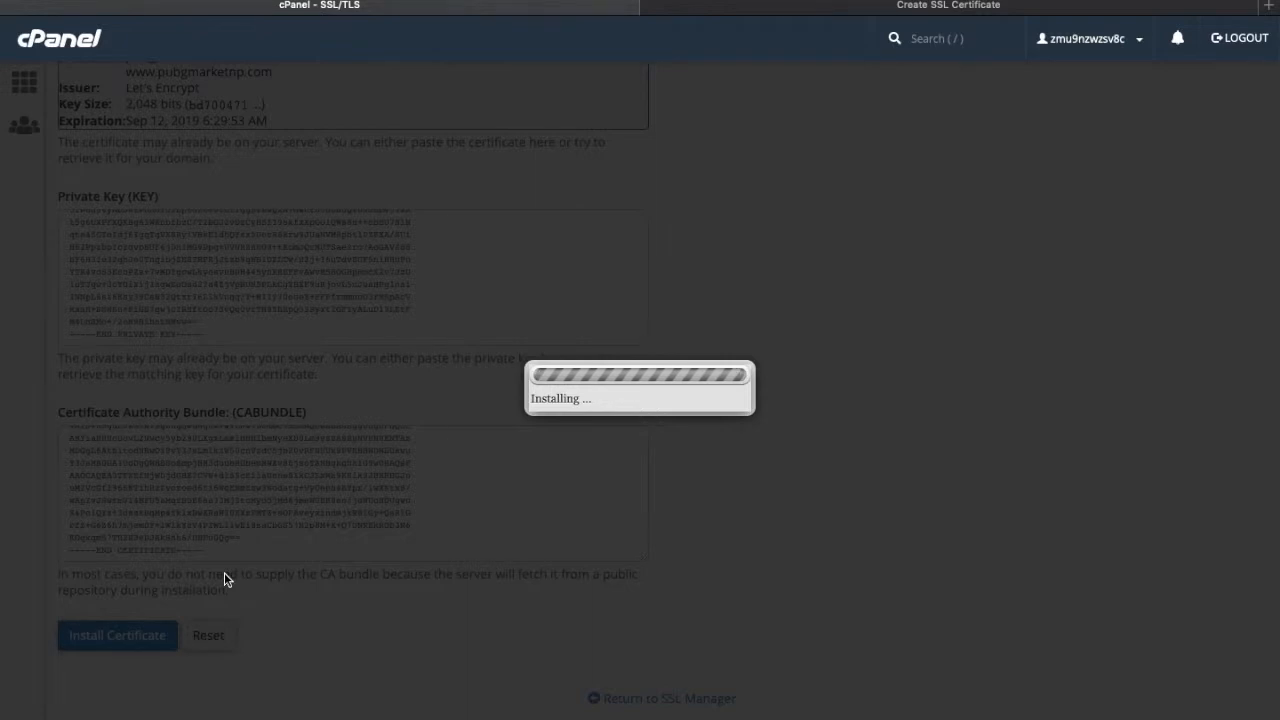
scroll(549, 404, down, 3)
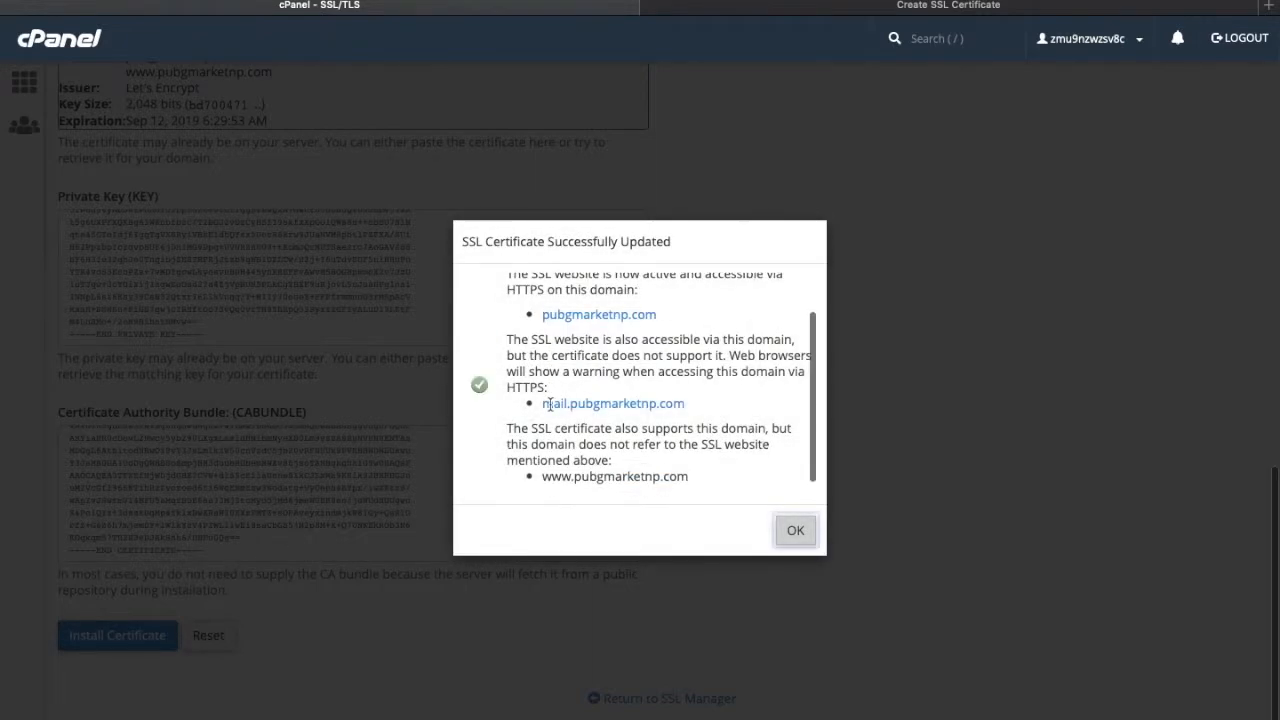
scroll(551, 409, up, 2)
scroll(550, 408, up, 1)
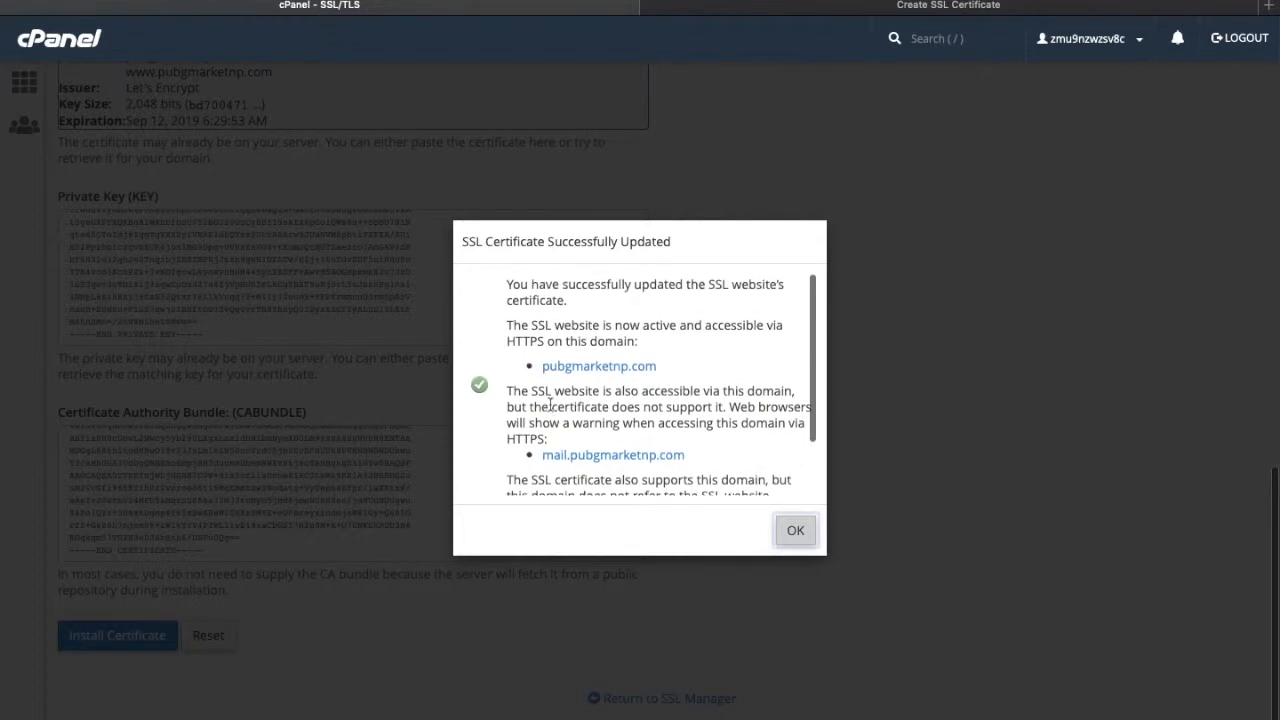
scroll(549, 405, down, 1)
scroll(549, 404, up, 1)
scroll(549, 404, down, 2)
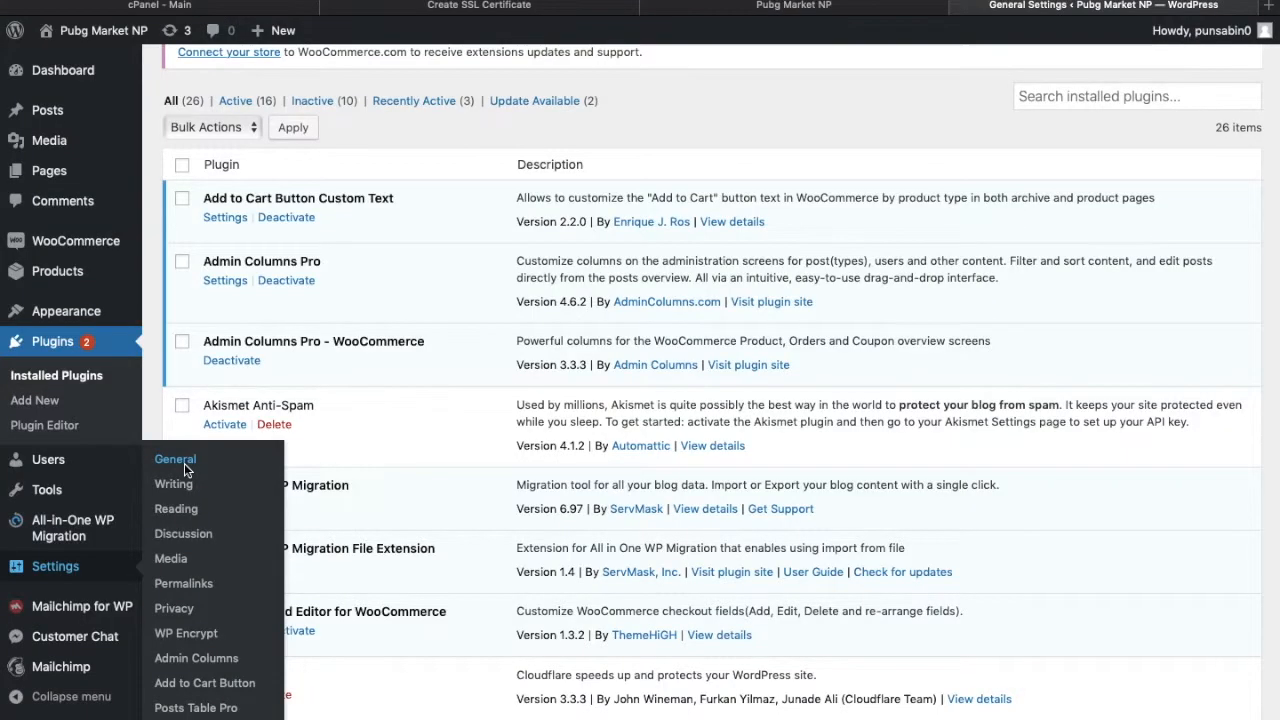
click(184, 463)
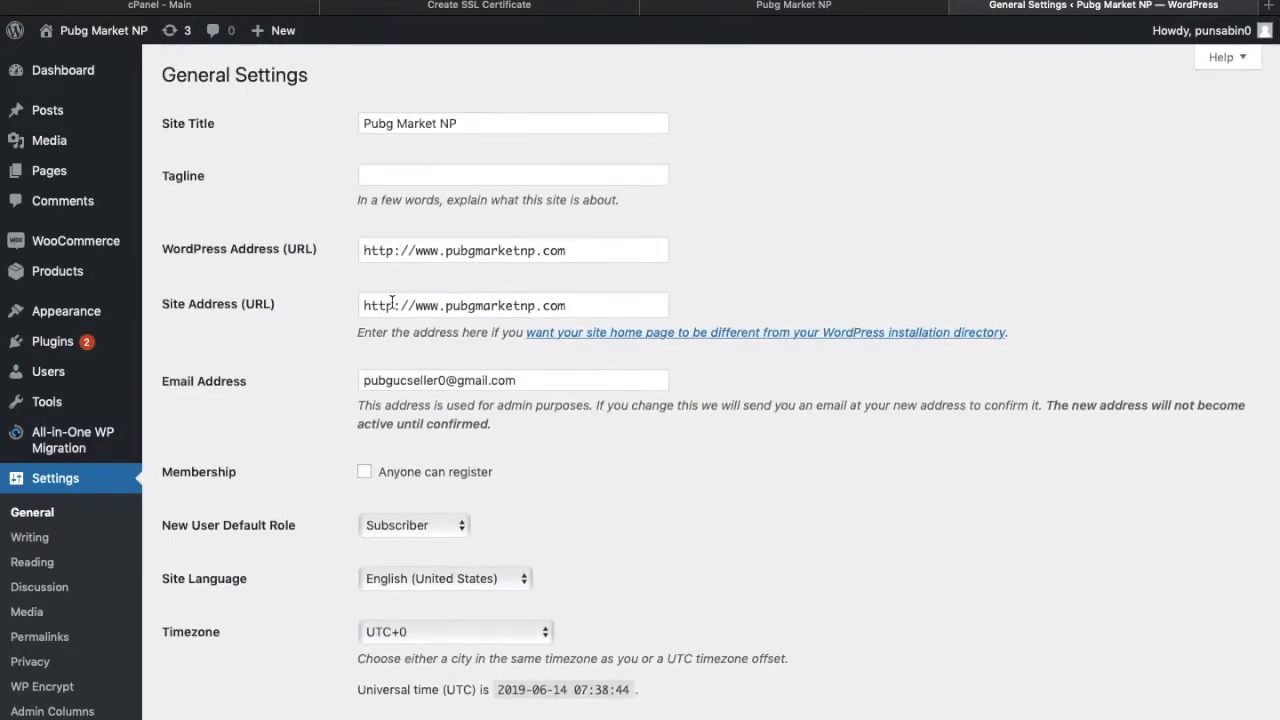
click(395, 251)
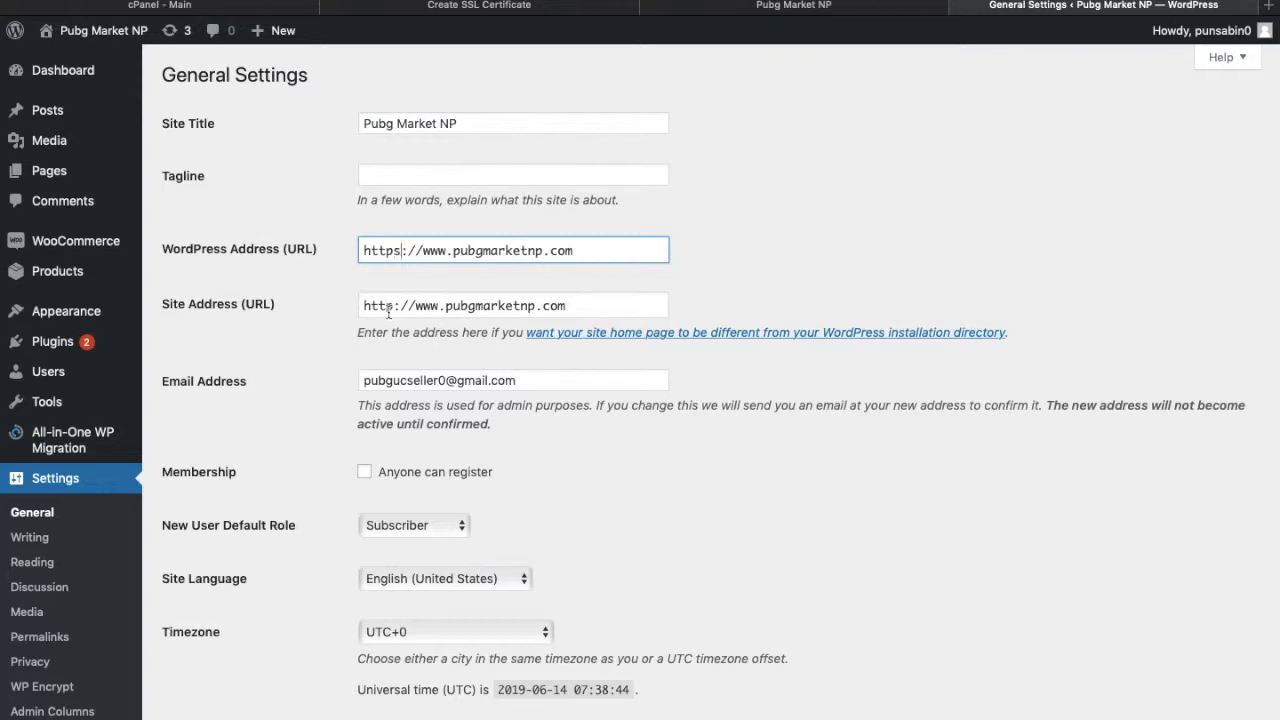
click(395, 308)
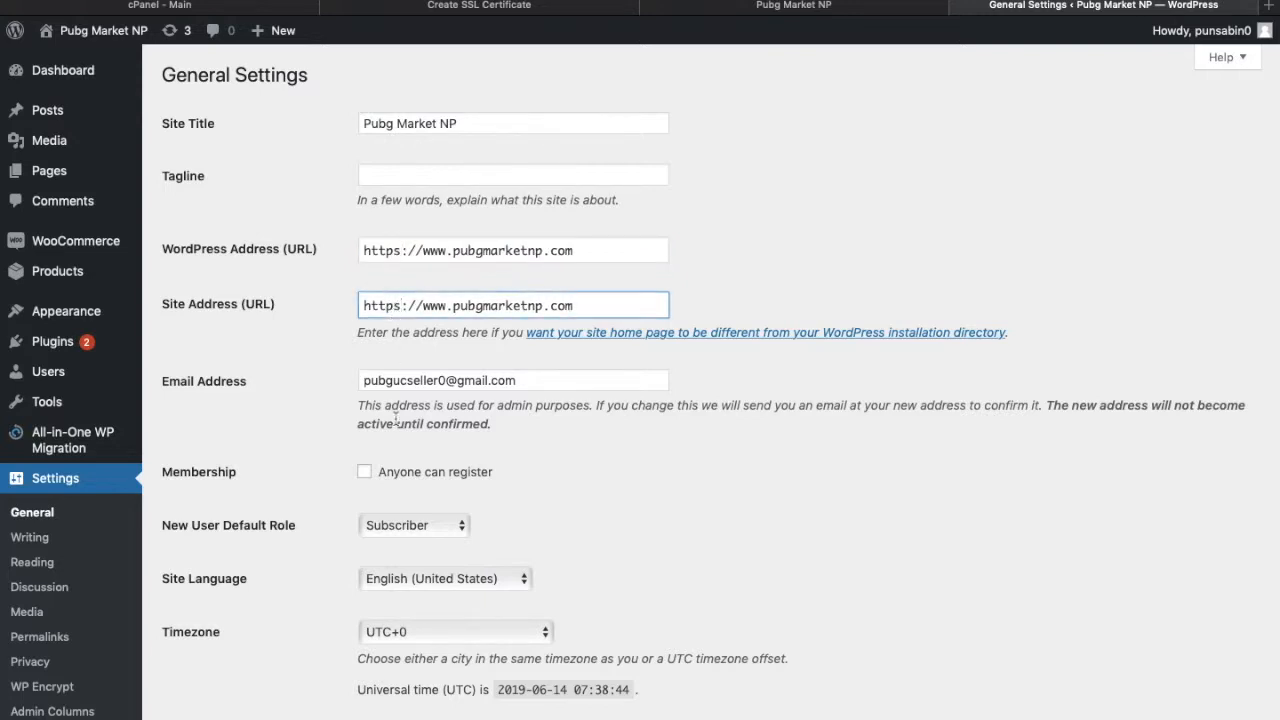
scroll(395, 420, down, 2)
scroll(395, 424, down, 10)
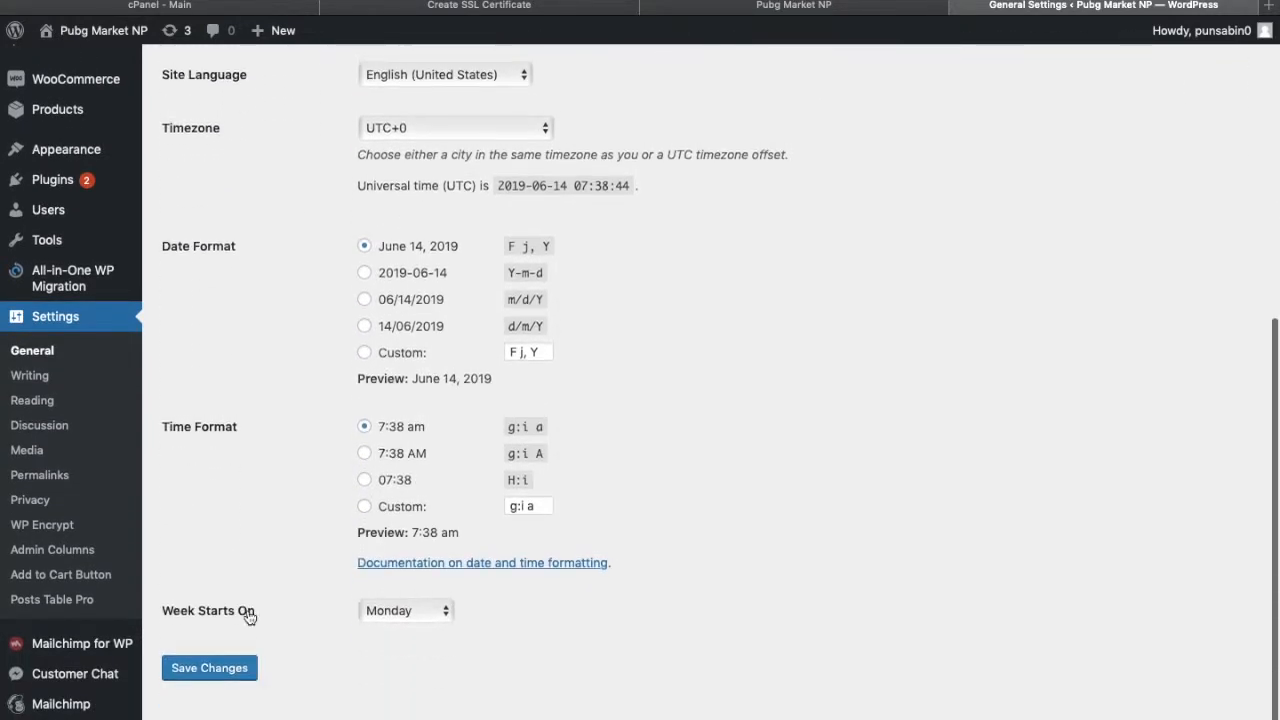
scroll(277, 600, up, 10)
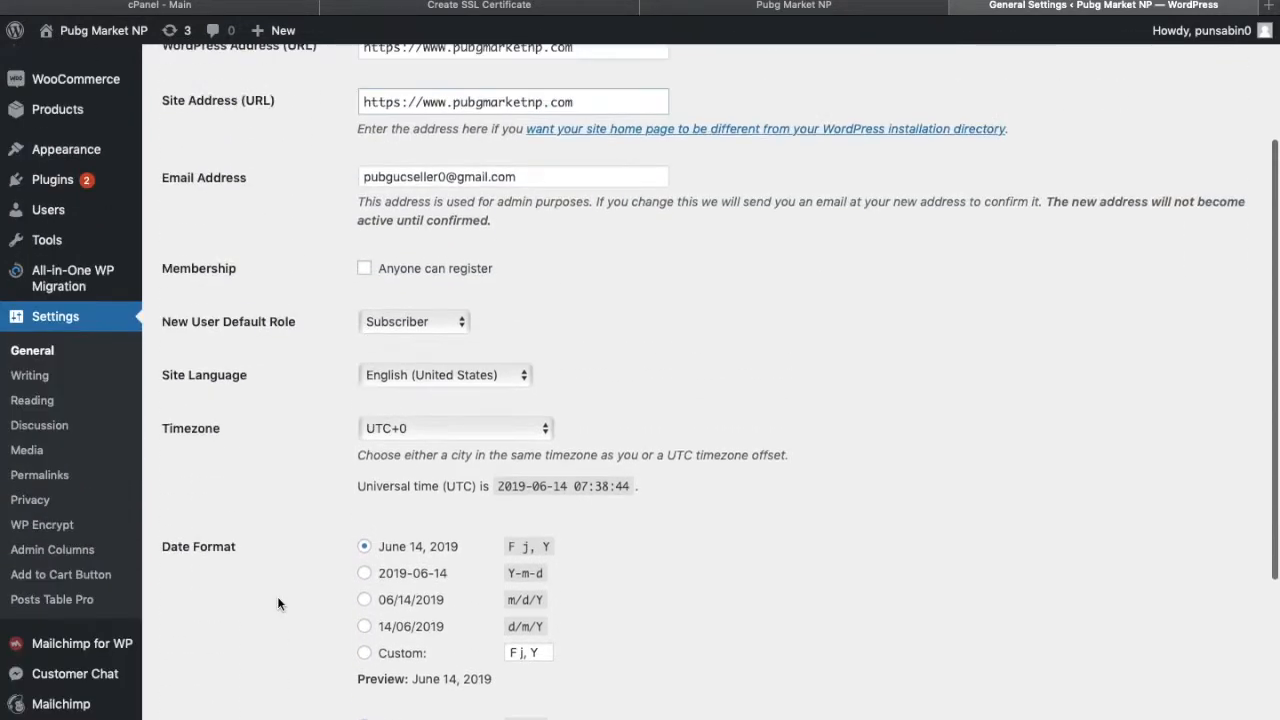
scroll(277, 602, up, 1)
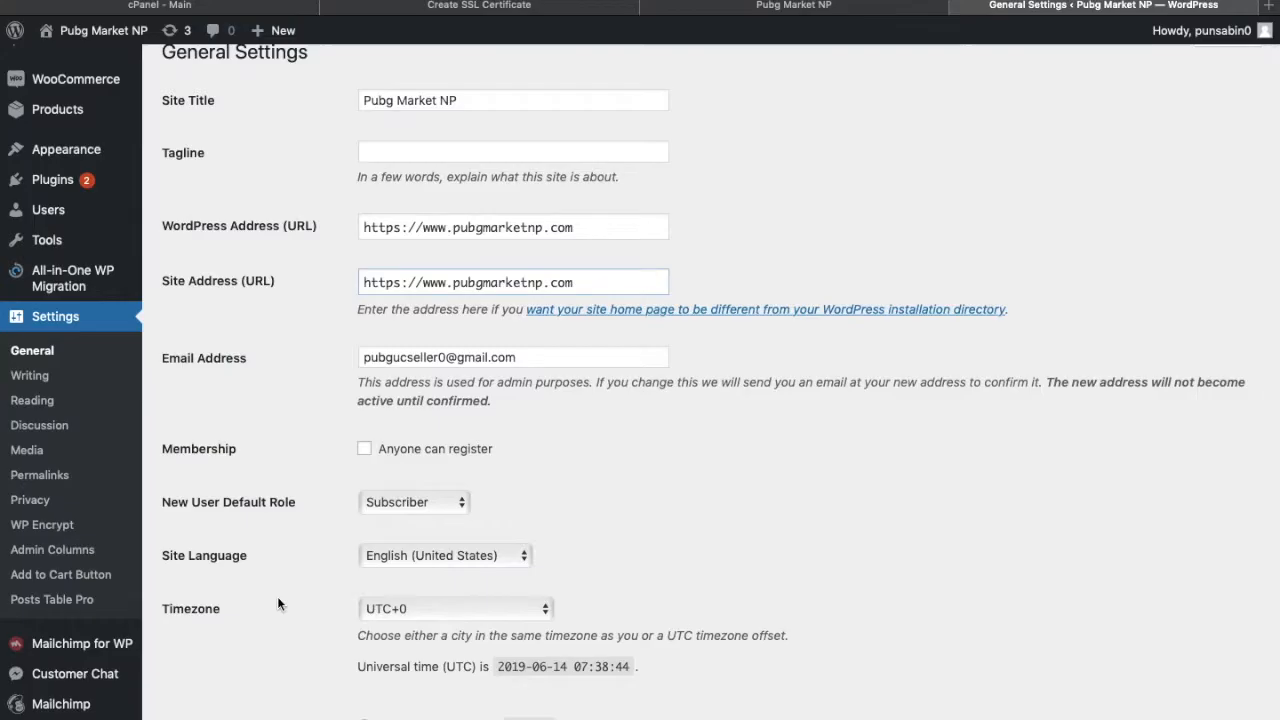
key(super+w)
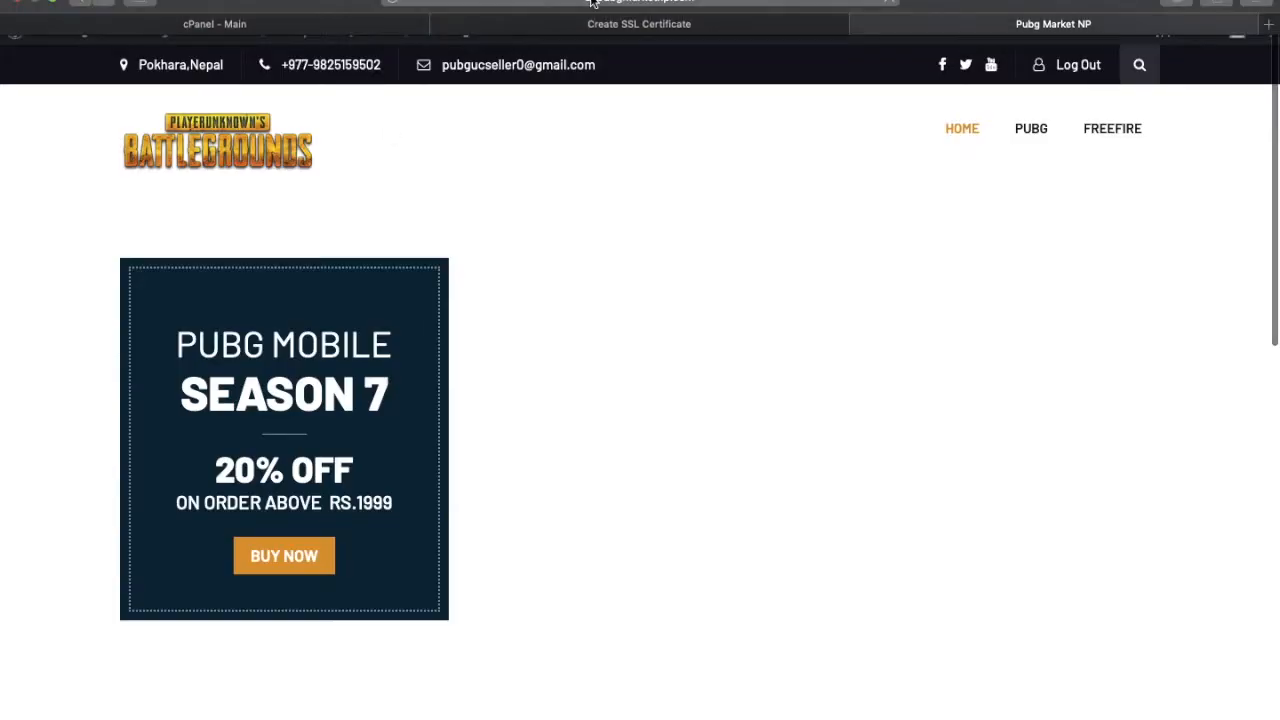
Inspect the certificate details of the live Pubg Market NP site and close them.
click(591, 2)
click(531, 160)
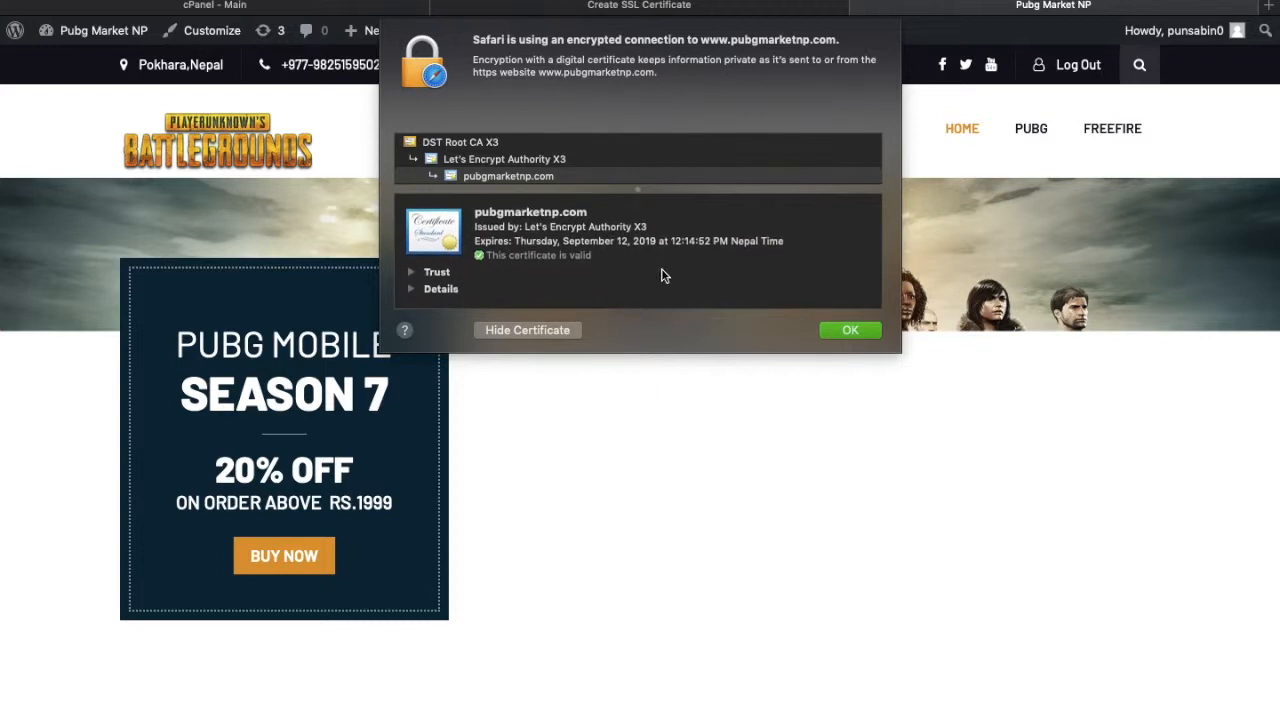
click(849, 330)
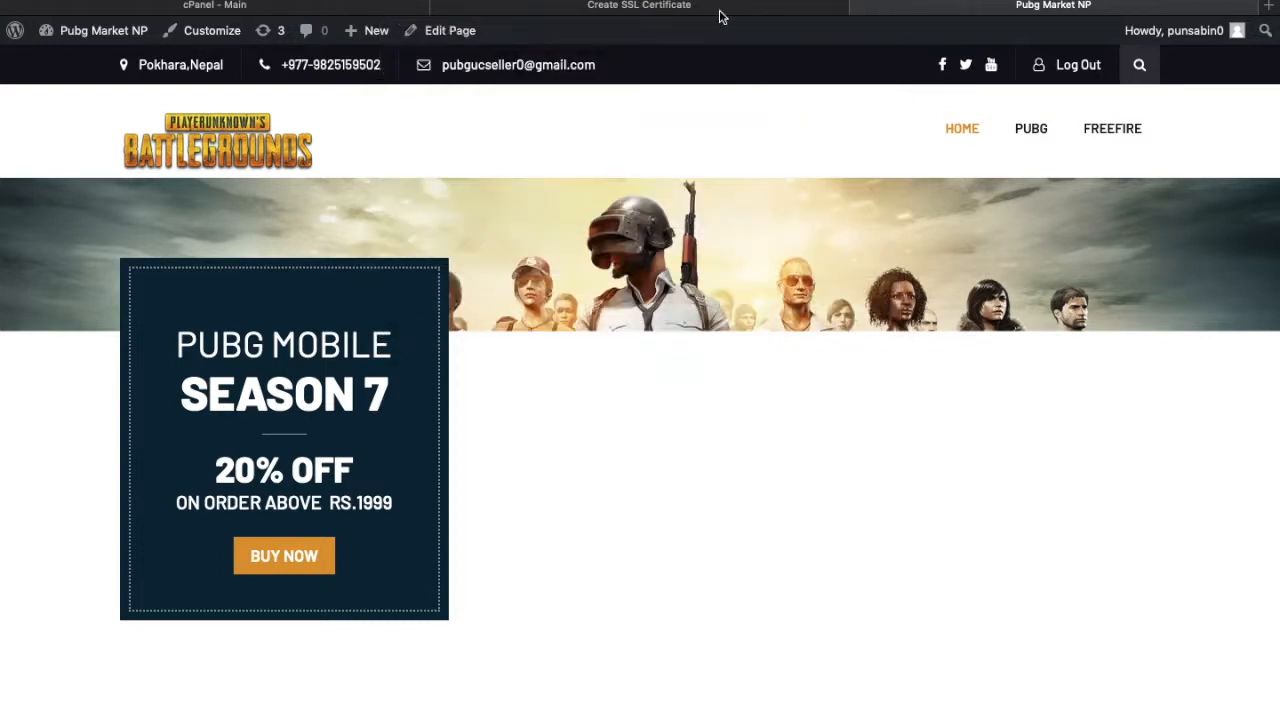